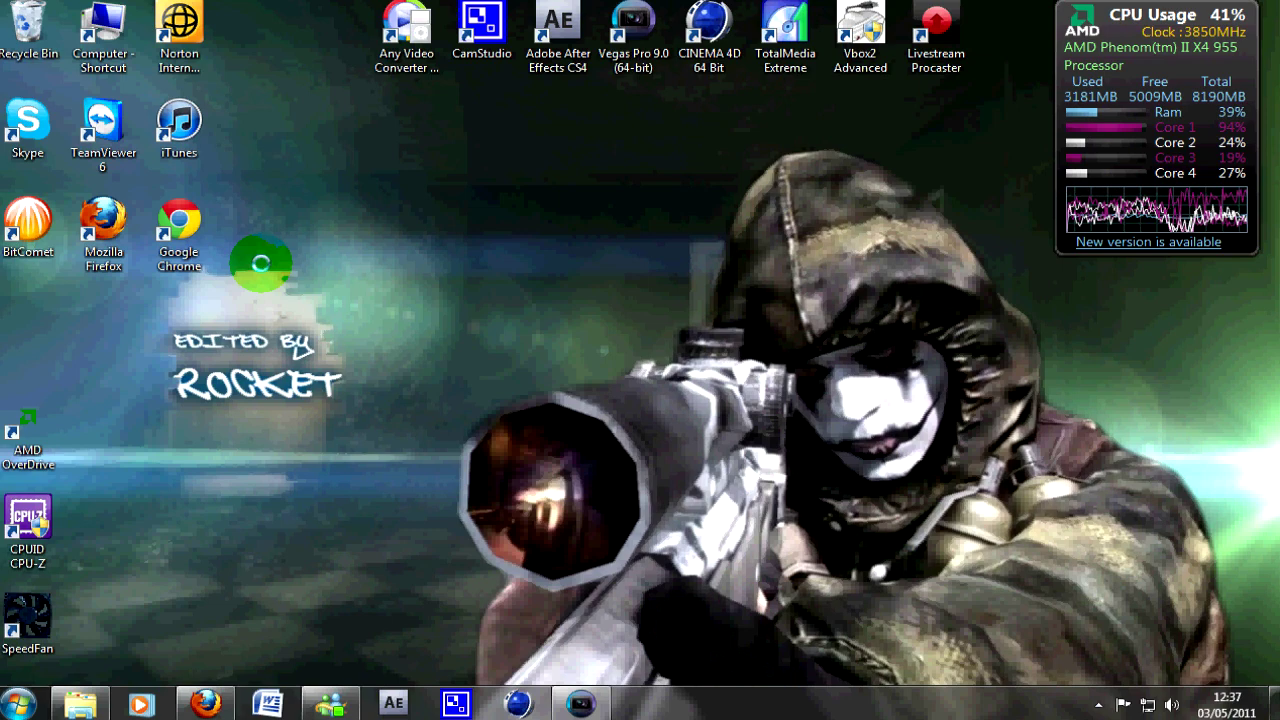
Step: Frame-step the playhead to 00:00:04;15 and split the scope shot's video and audio events there
mouse_move(580, 705)
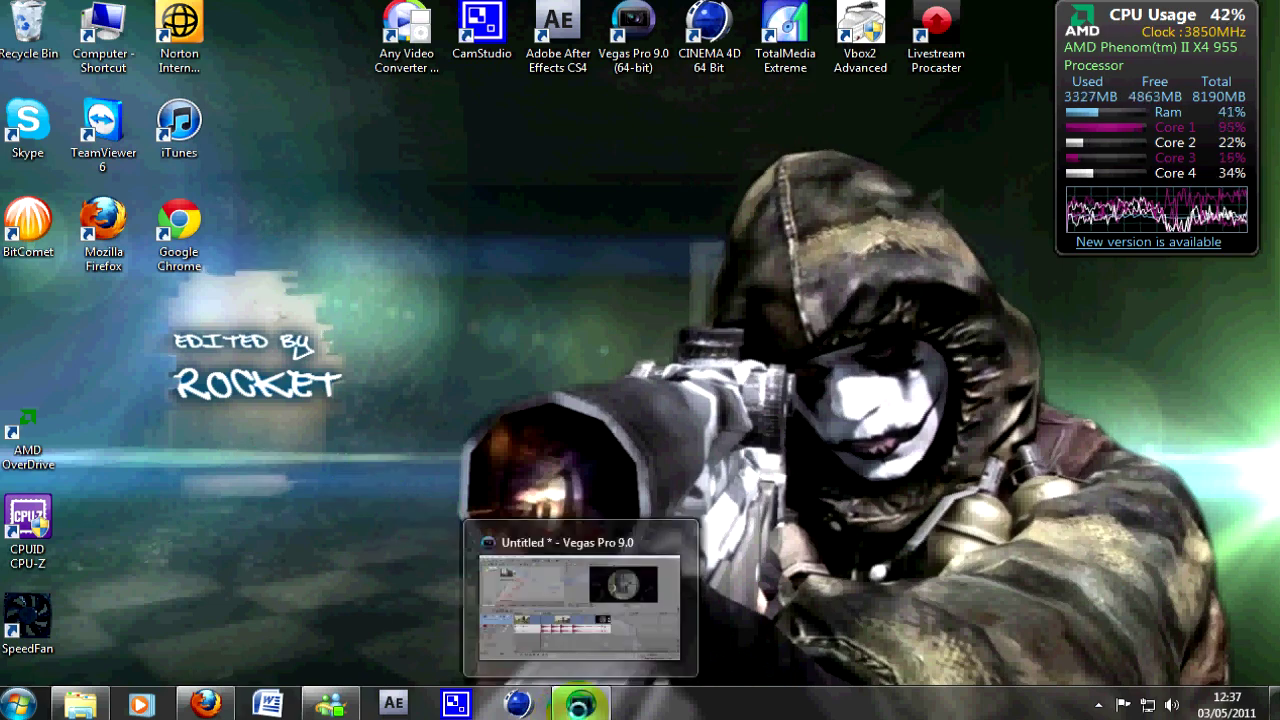
click(541, 580)
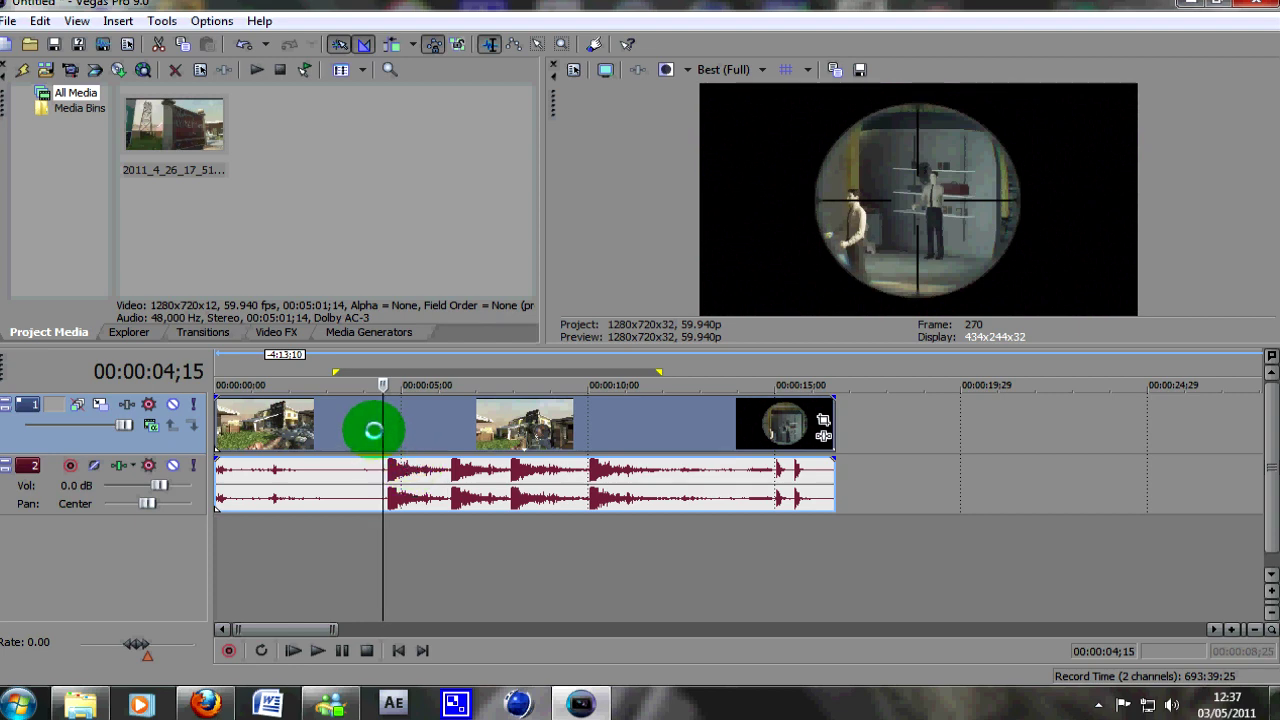
key(Left)
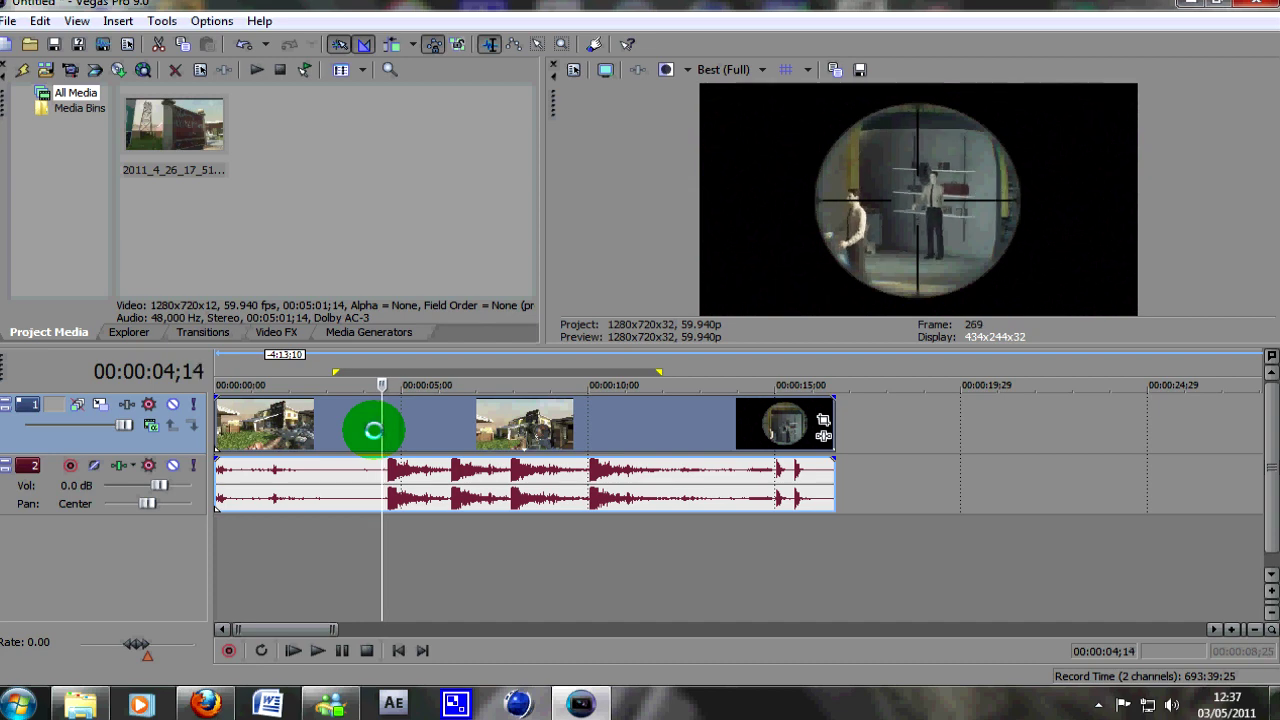
key(Right)
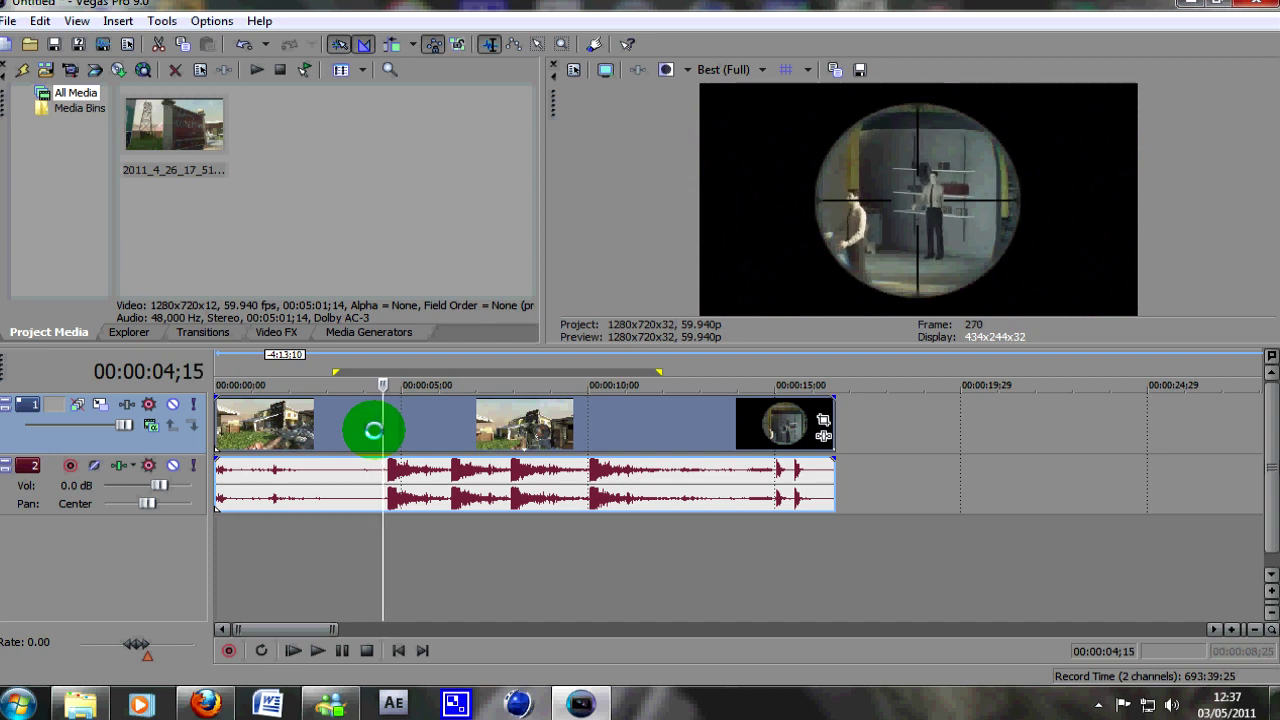
key(Right)
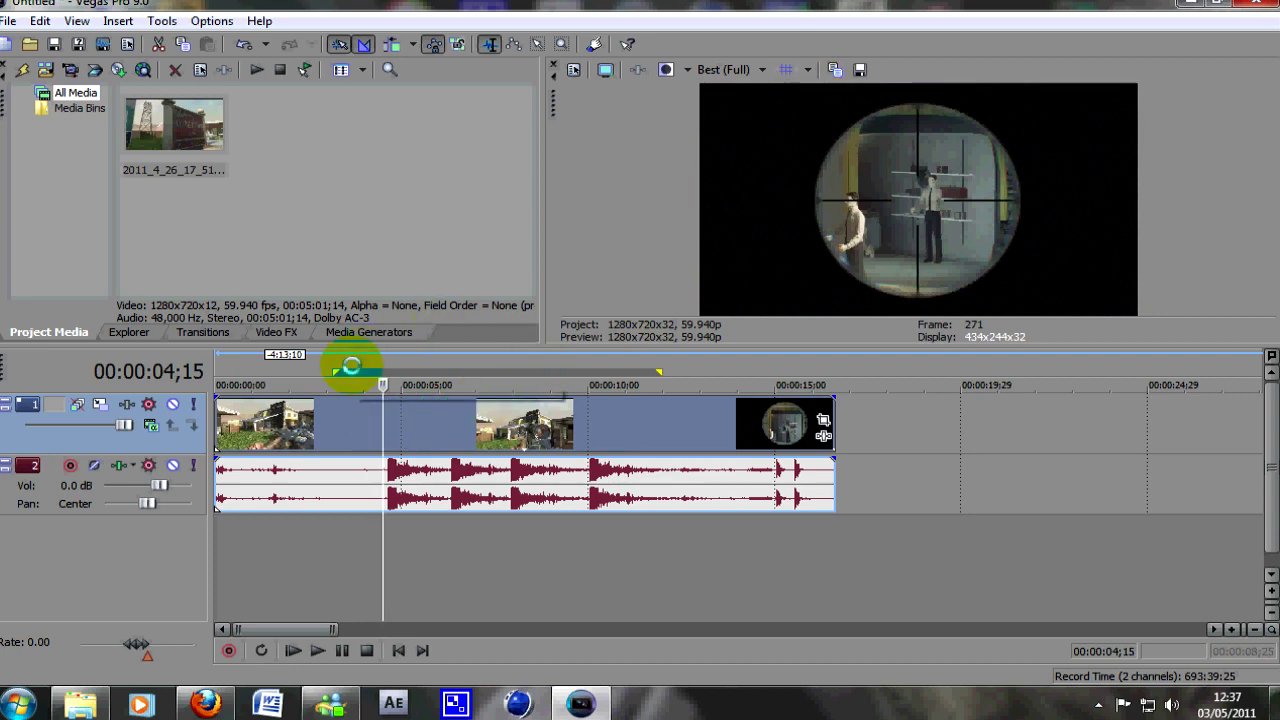
key(s)
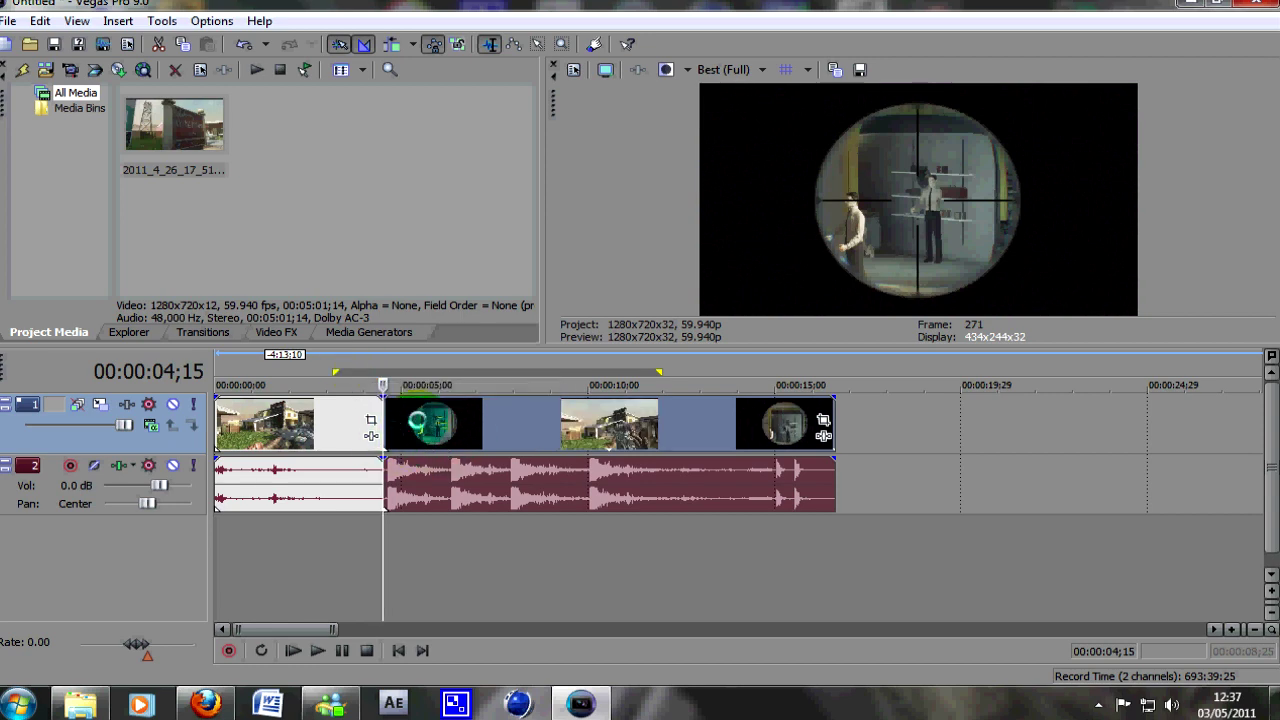
click(740, 69)
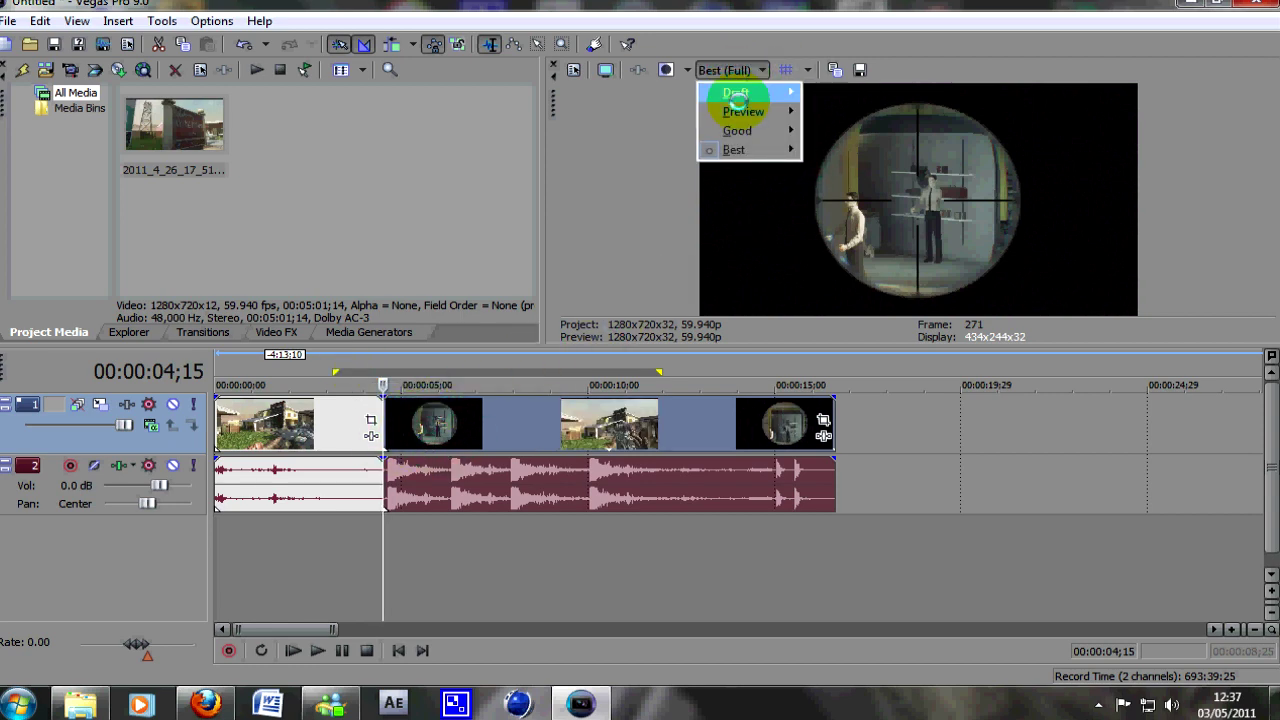
Step: Set preview quality to Best (Full) and save the current frame as the snapshot Image37.jpg
mouse_move(740, 149)
click(835, 168)
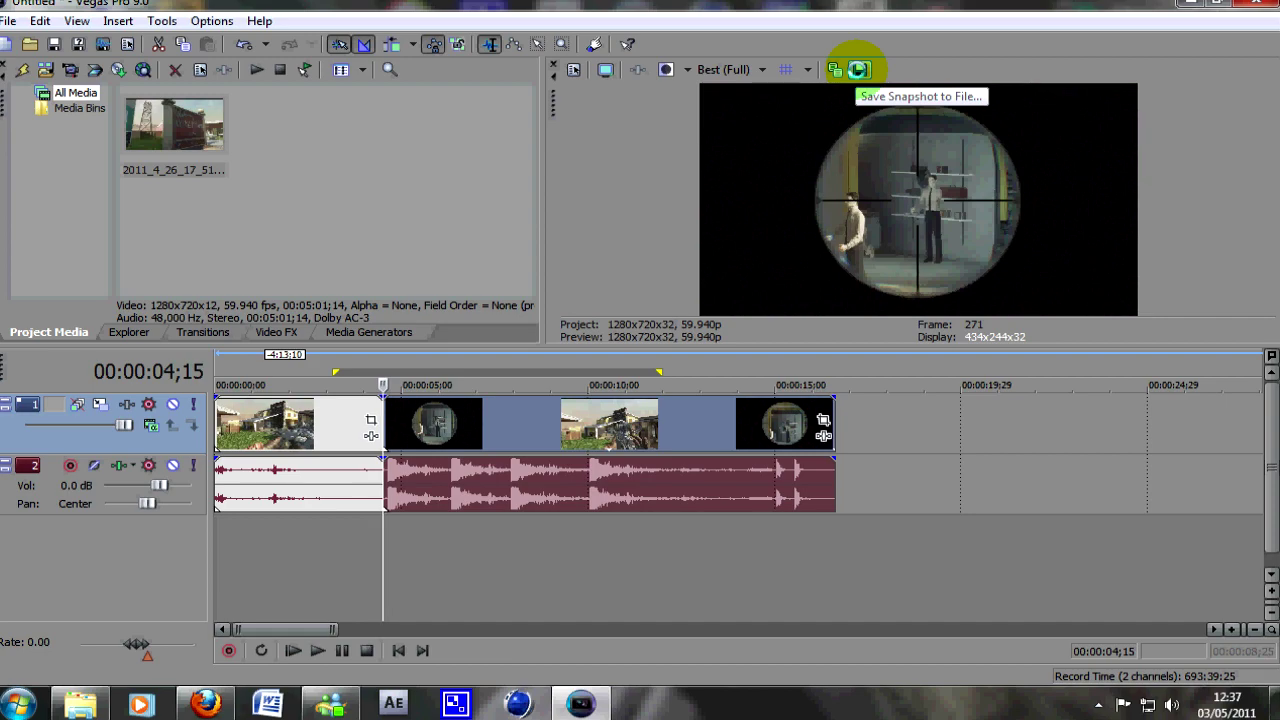
click(858, 69)
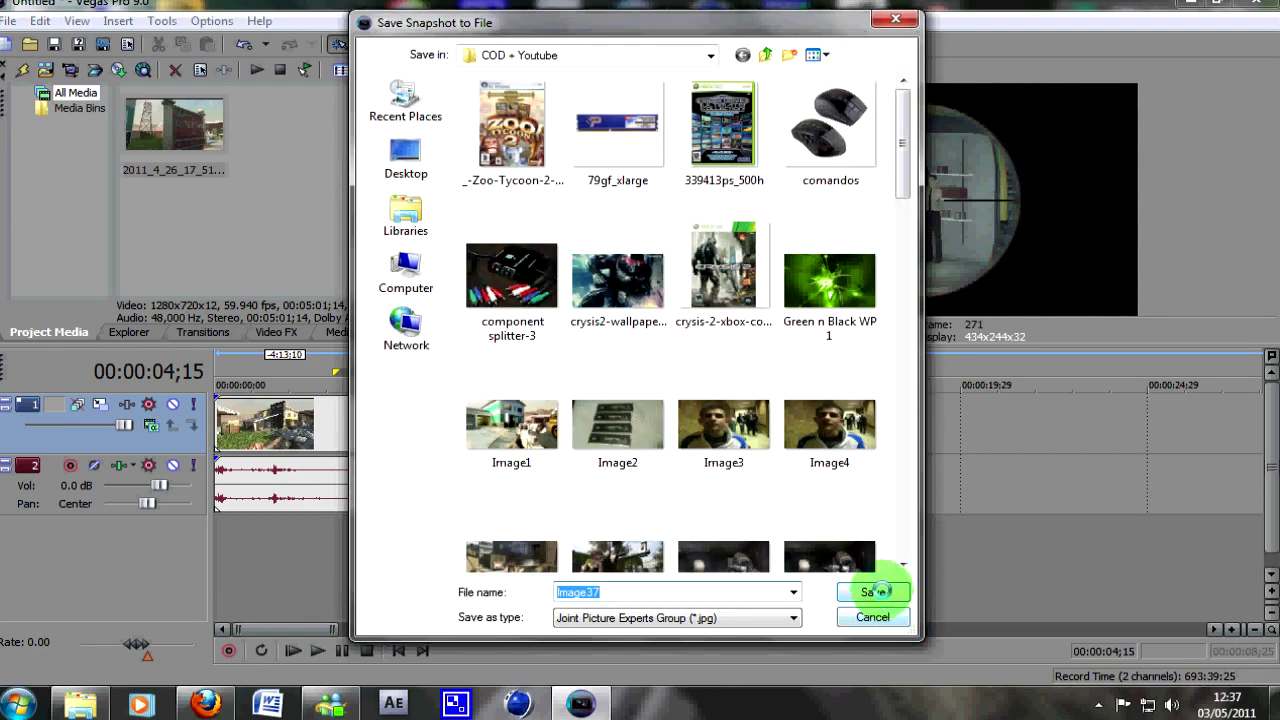
click(882, 592)
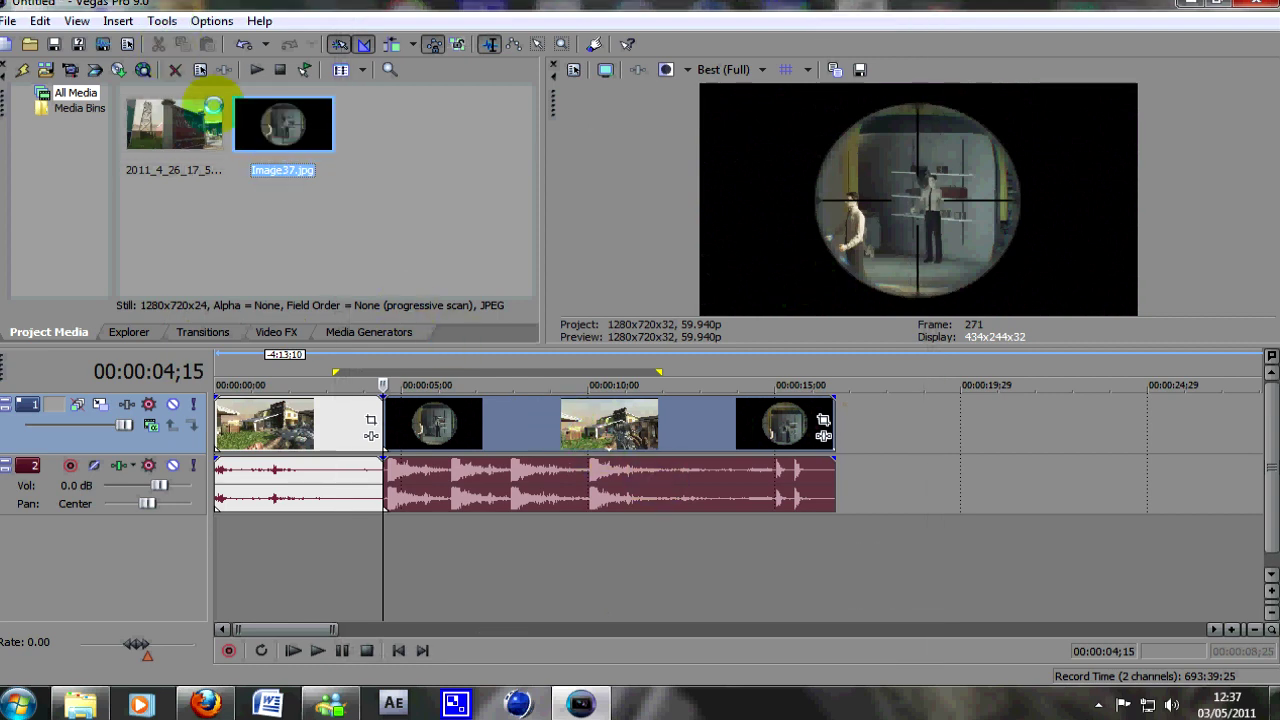
Step: Place the Image37.jpg still on the video track at the split point
drag(300, 148, 857, 434)
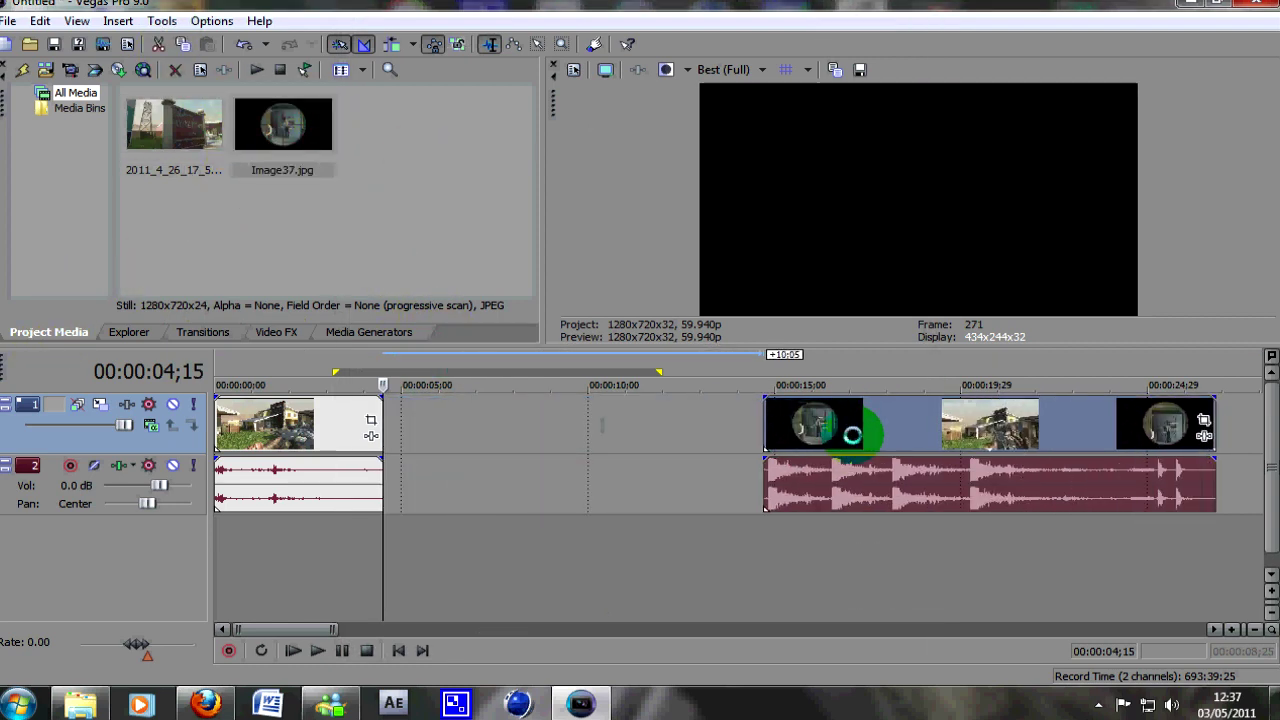
click(277, 118)
drag(400, 372, 386, 420)
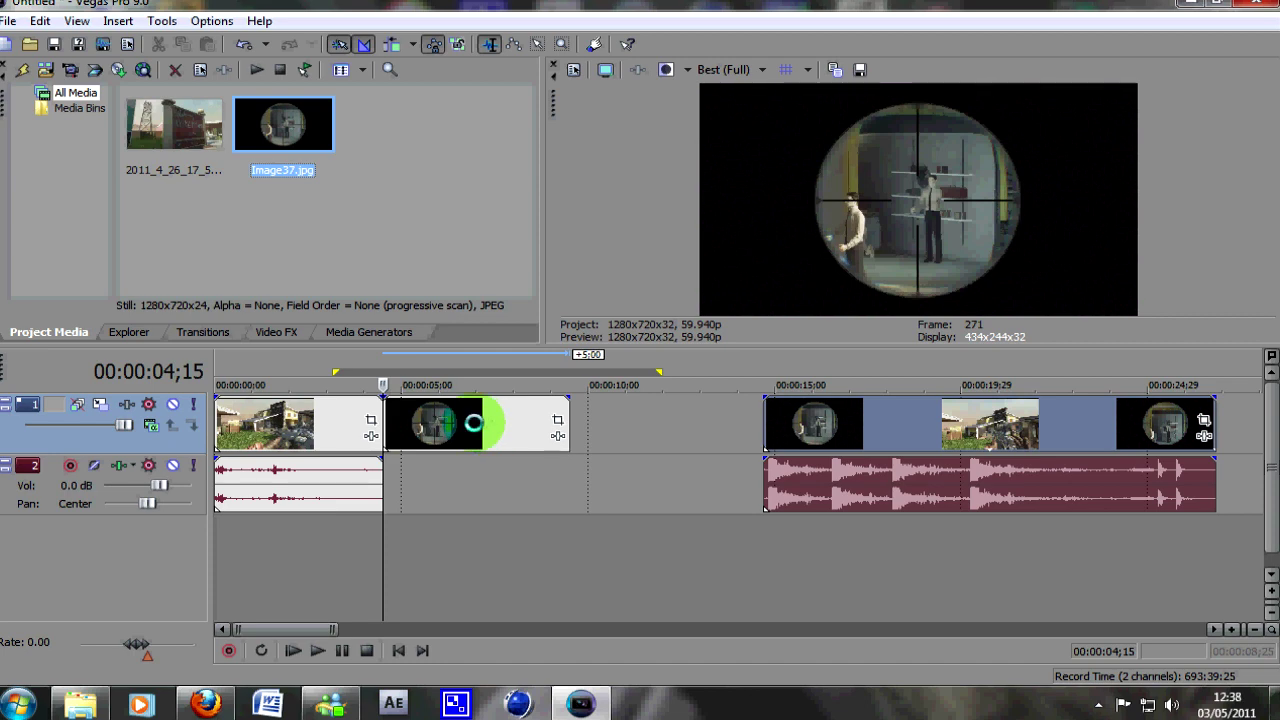
Step: Trim the still to end at 00:00:06;20 and slide the later events left against it
click(471, 423)
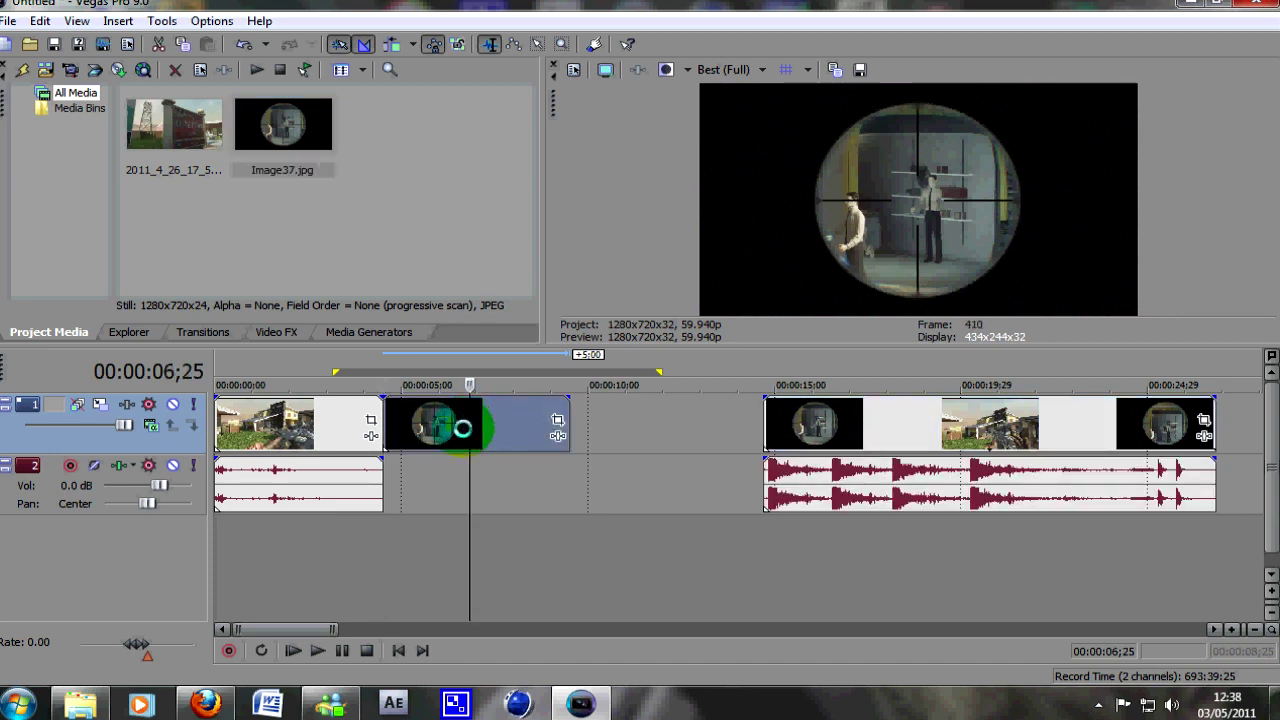
click(462, 428)
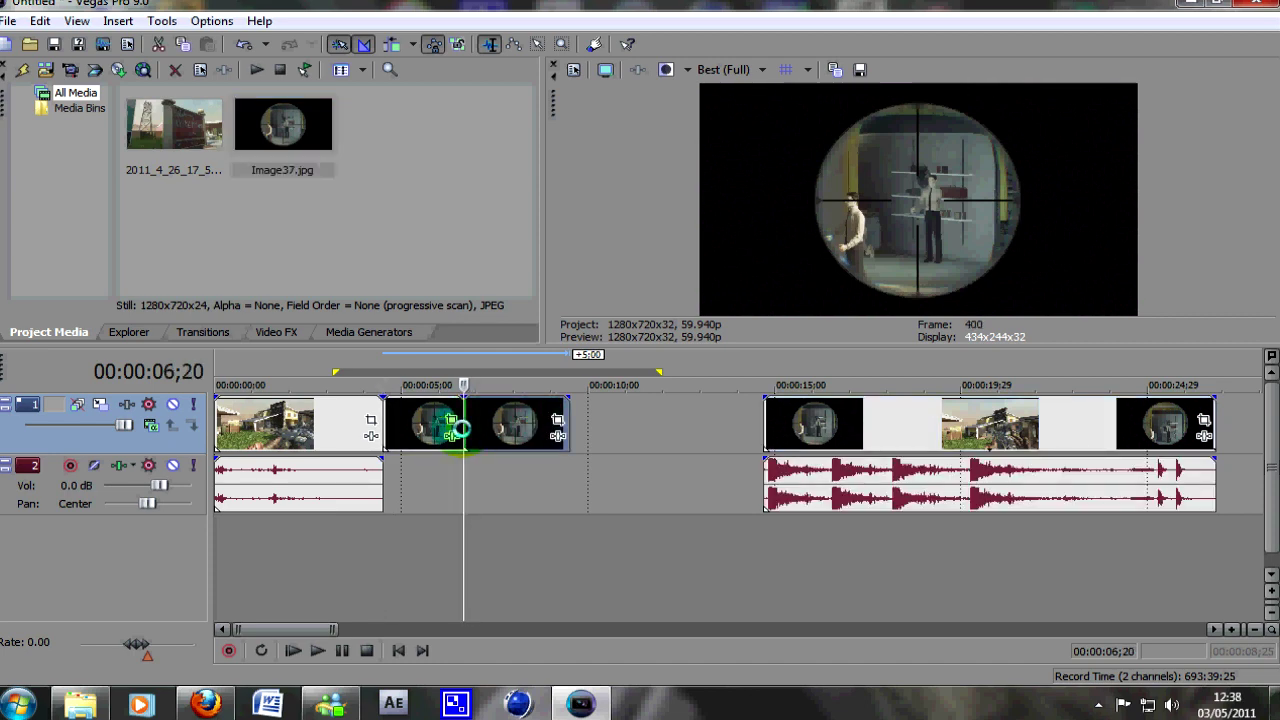
key(s)
key(Delete)
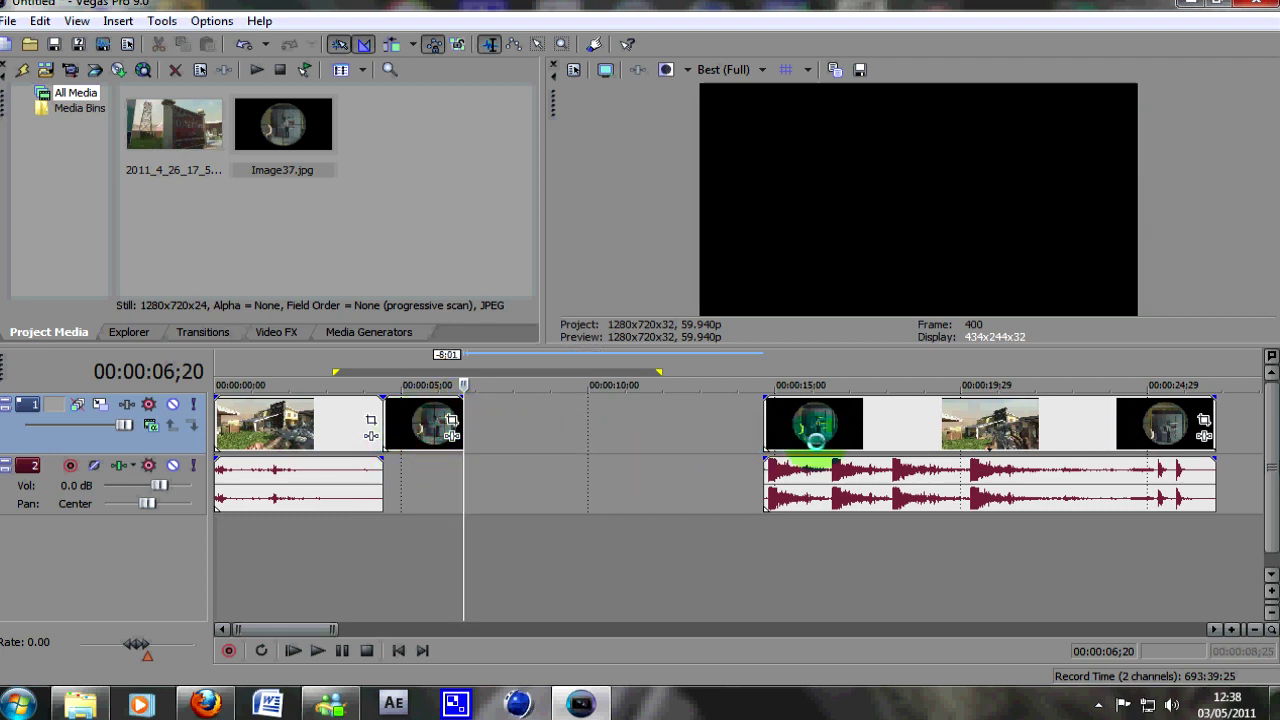
drag(808, 430, 512, 446)
click(411, 418)
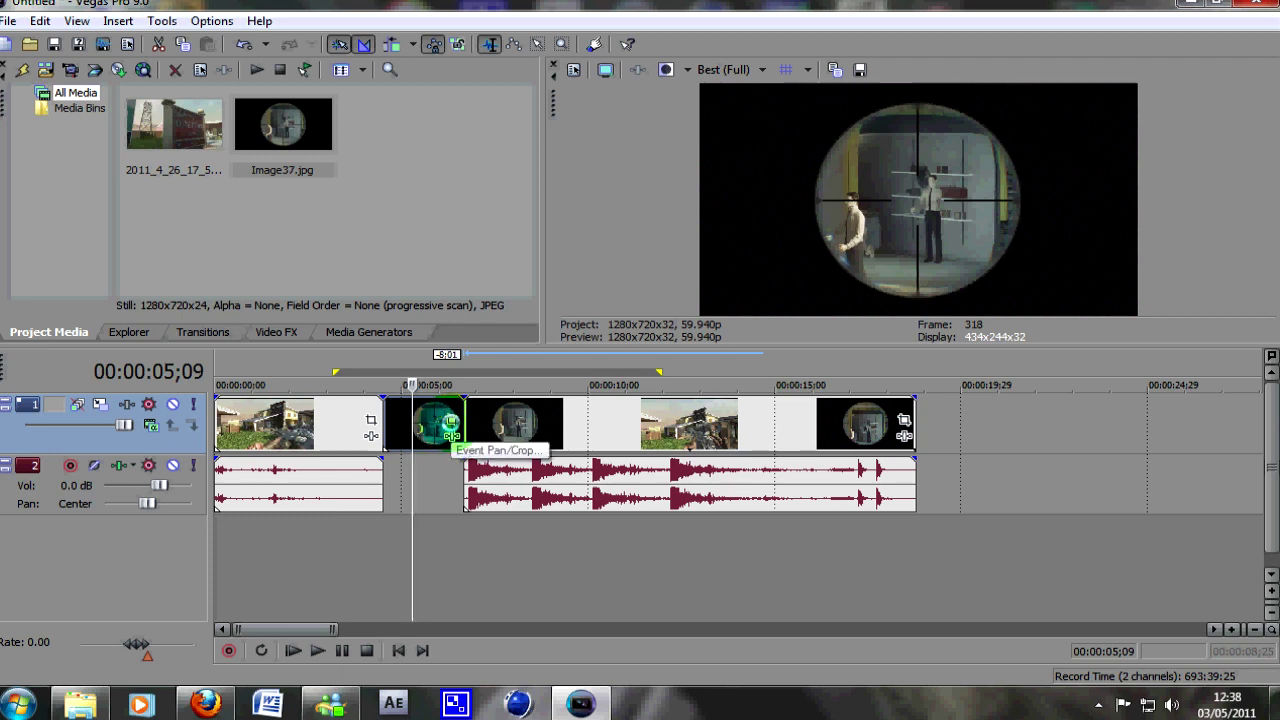
Step: In Image37's Event Pan/Crop, turn off Maintain aspect ratio and adjust the crop frame
click(451, 422)
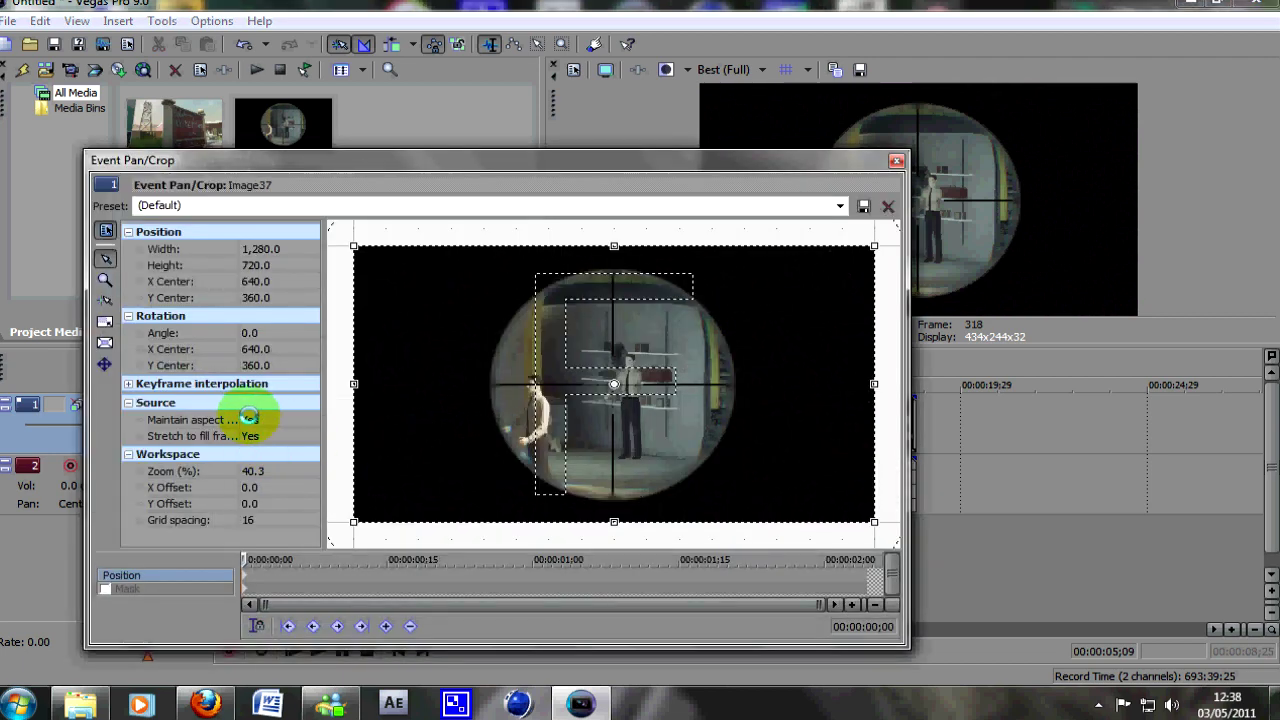
click(256, 419)
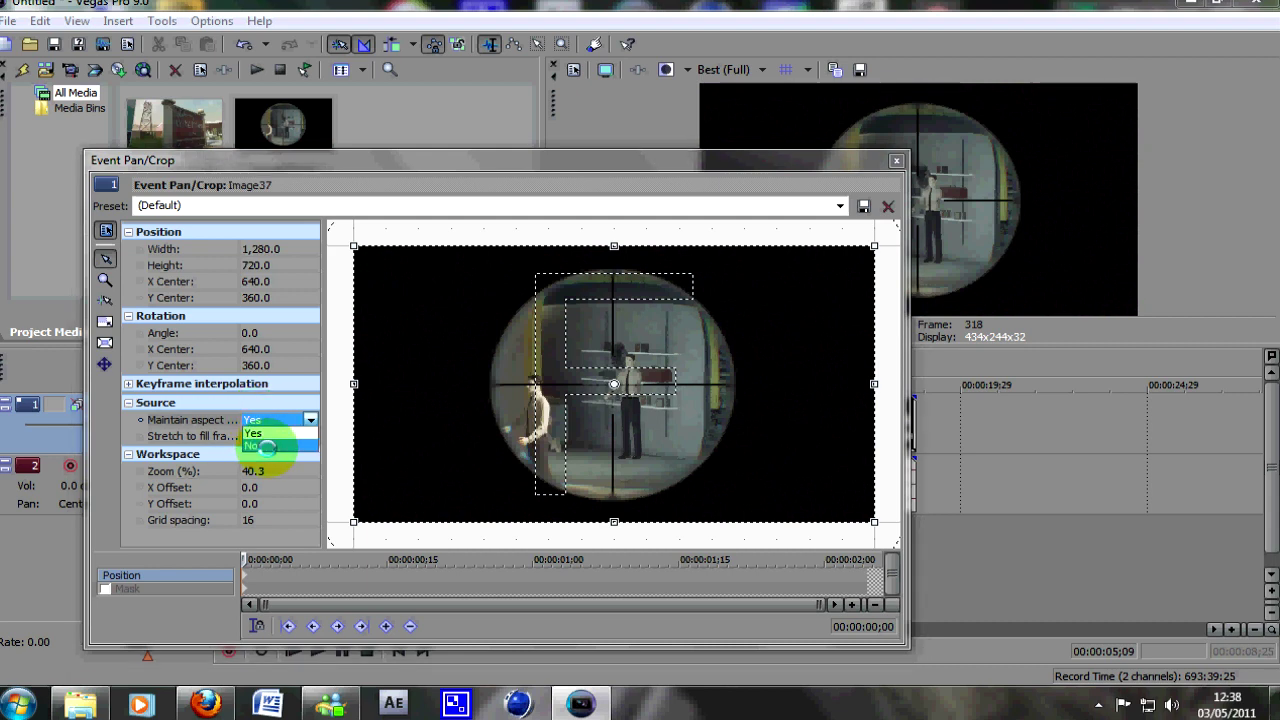
click(257, 446)
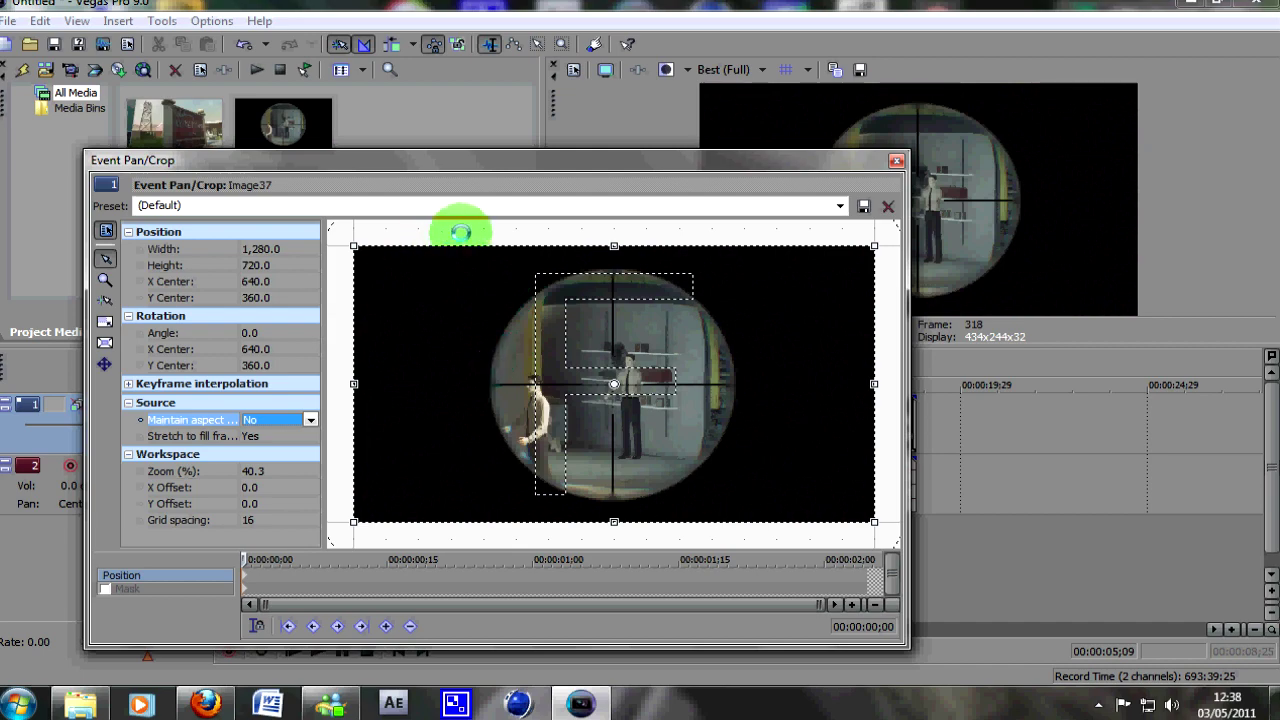
scroll(535, 395, down, 3)
scroll(535, 395, down, 1)
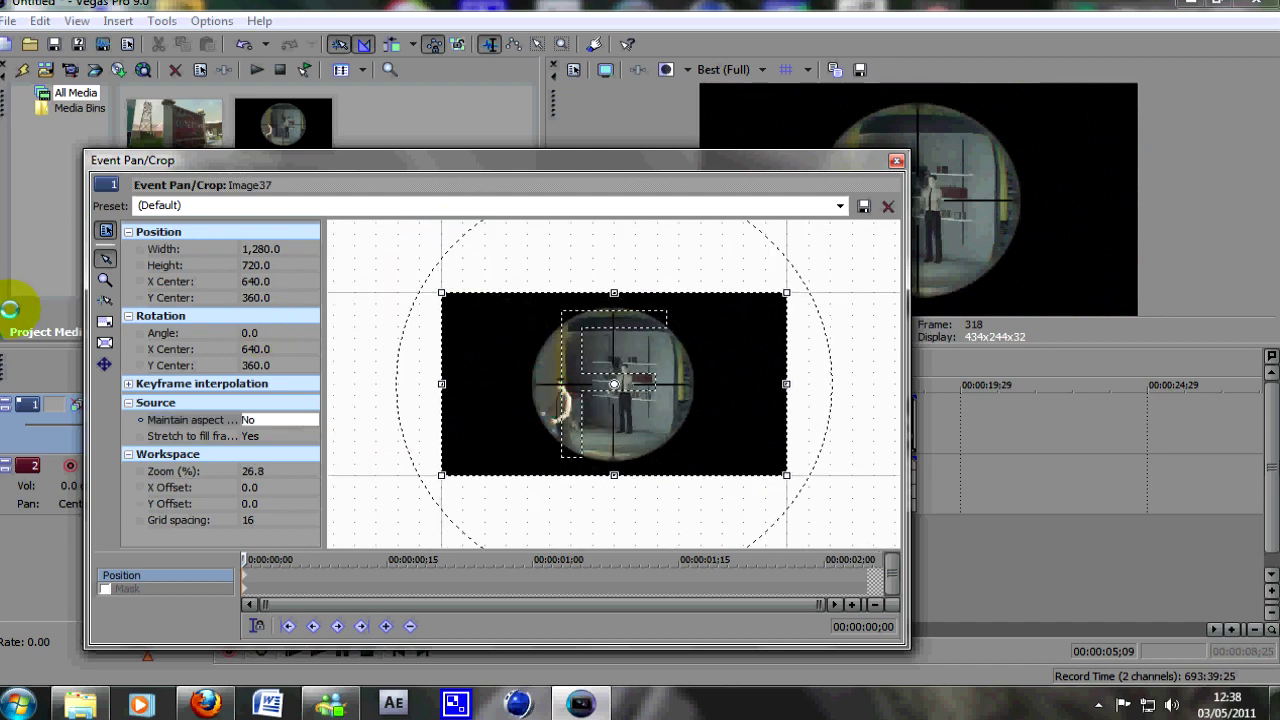
scroll(497, 353, down, 1)
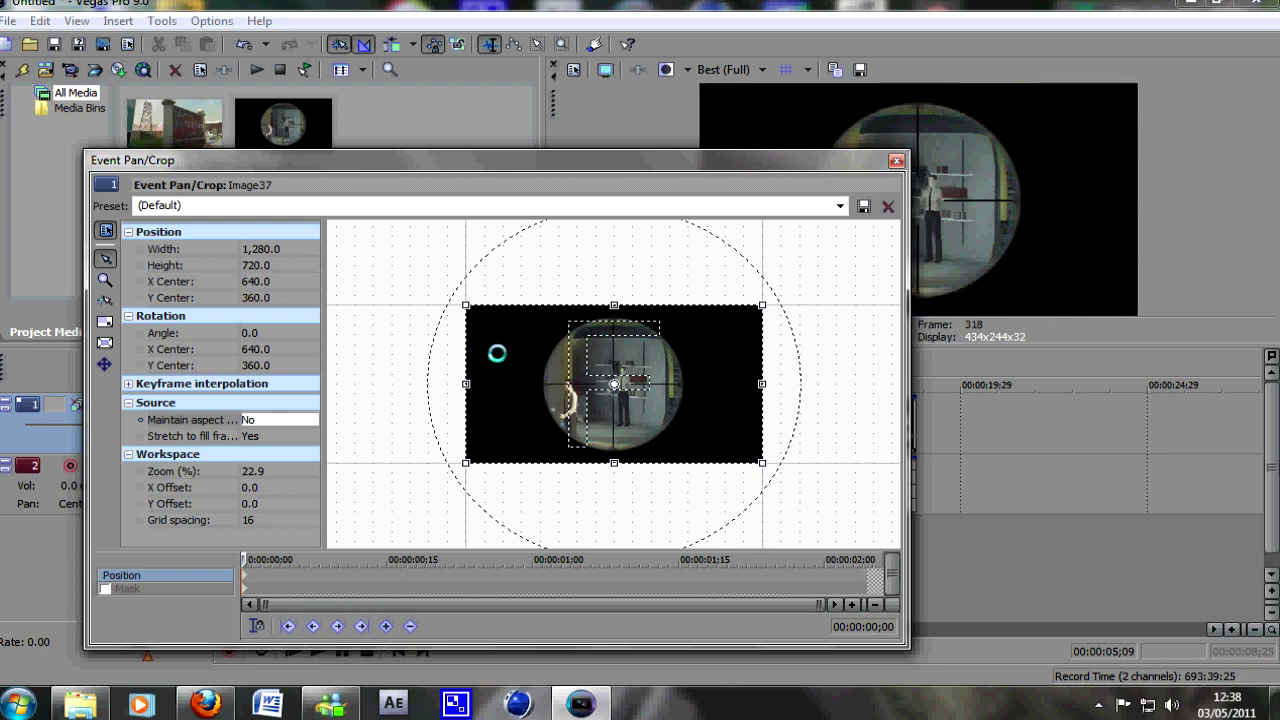
click(517, 286)
drag(517, 286, 696, 440)
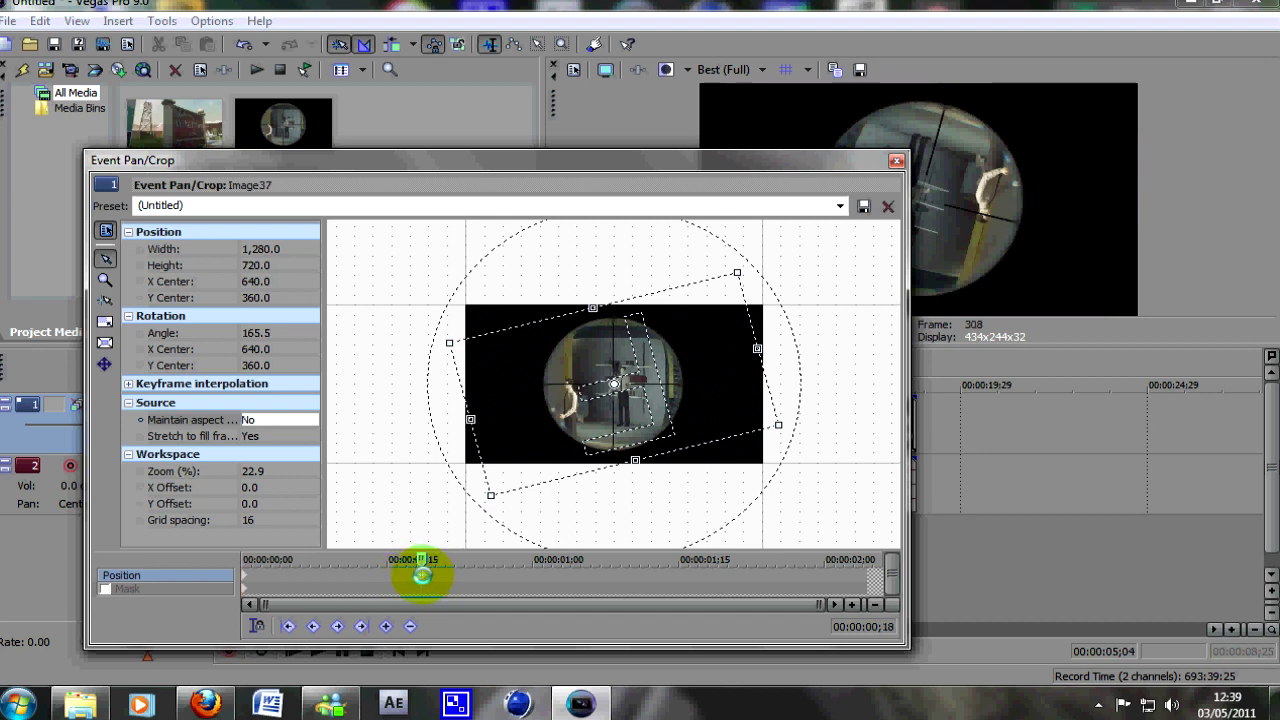
Step: Apply the YouTube HD preset at the current keyframe and return the playhead to 00:00:04;15
click(840, 205)
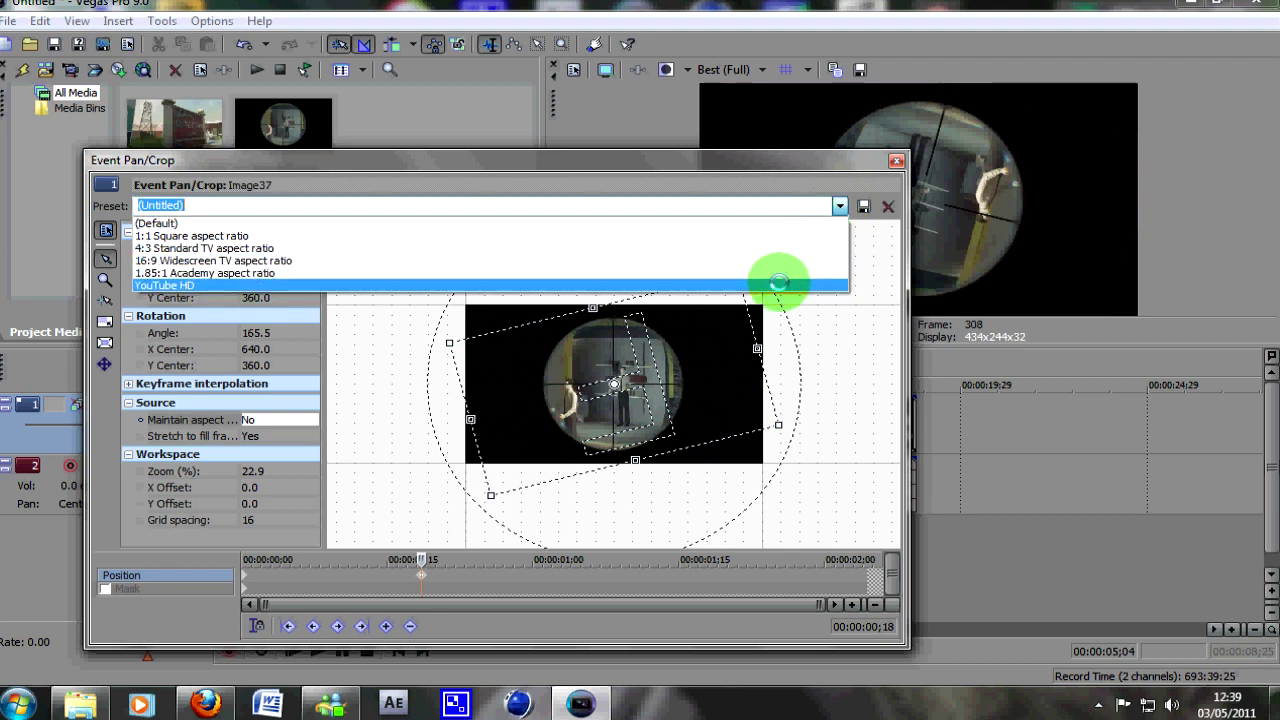
click(778, 284)
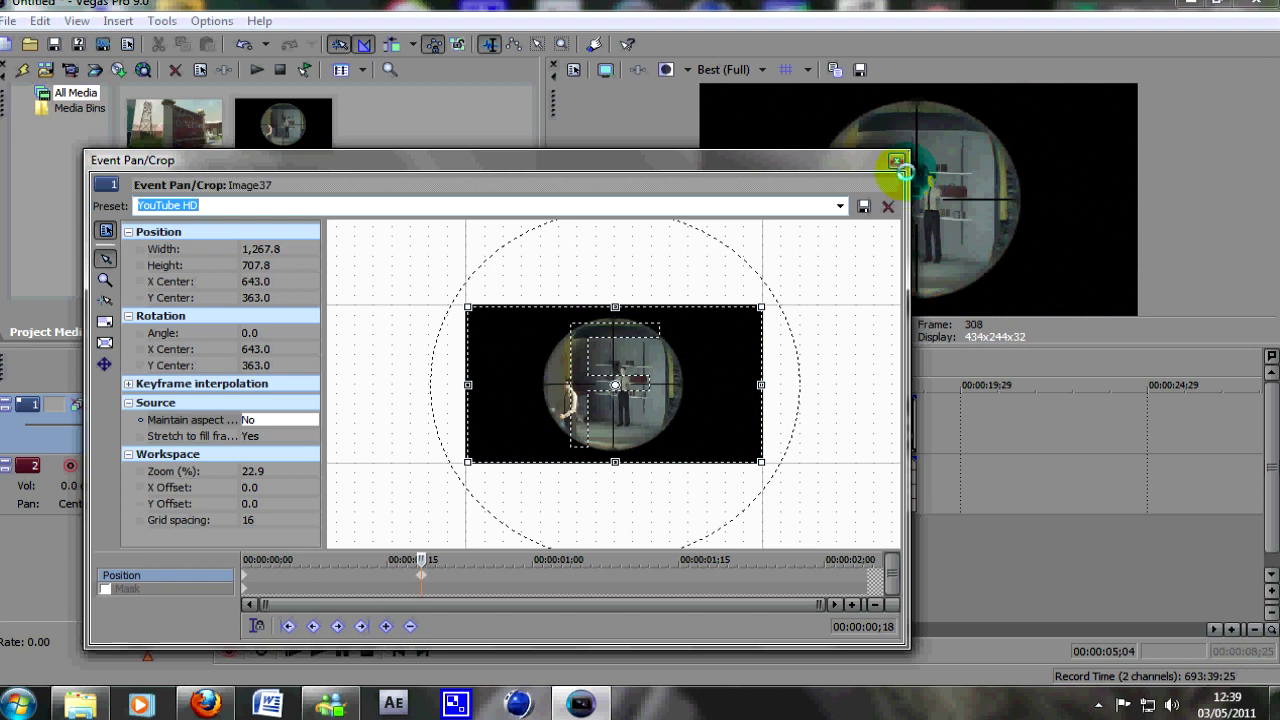
click(897, 161)
drag(409, 508, 392, 526)
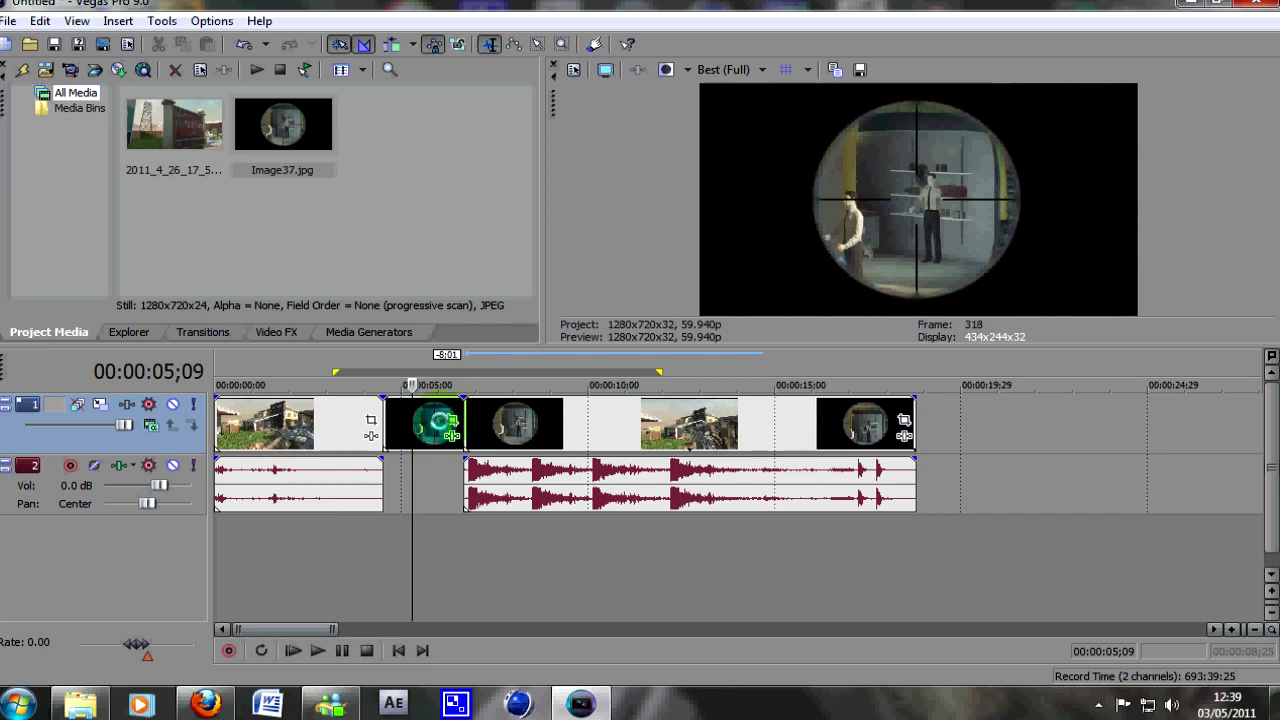
Step: Split the Image37 still at the playhead and ripple-delete the short leftover piece so later clips close up
click(447, 422)
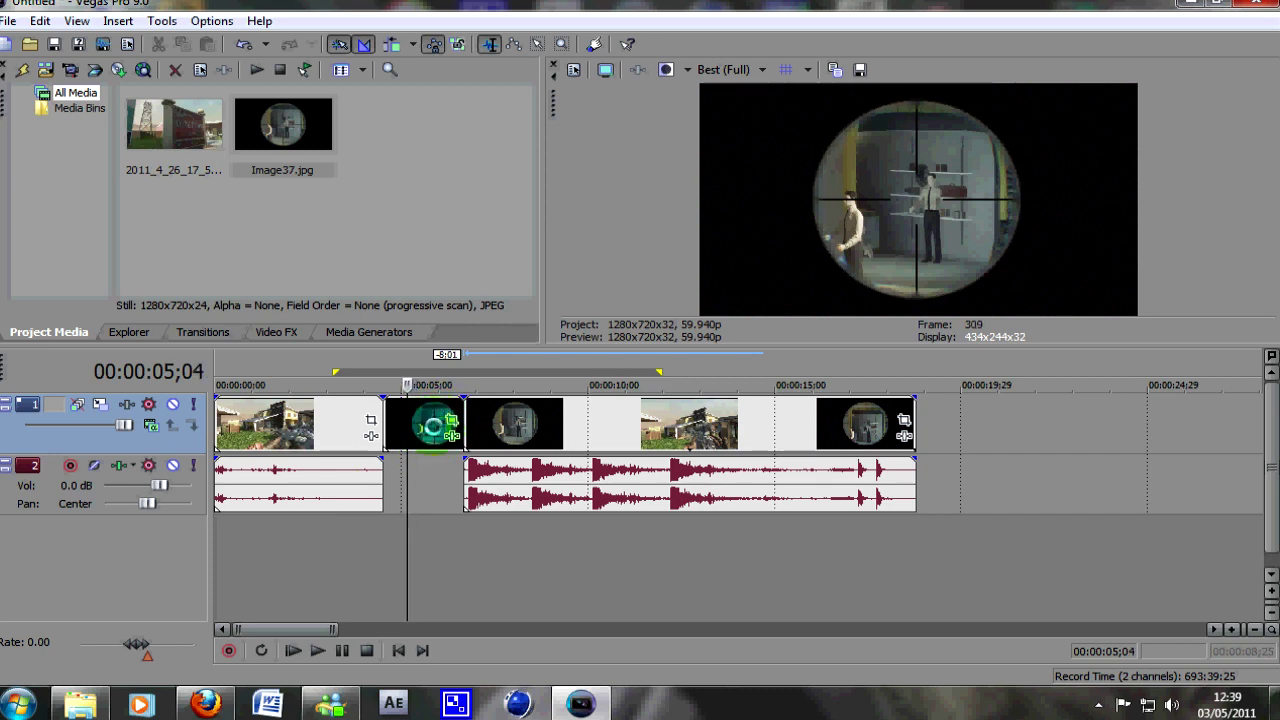
key(Left)
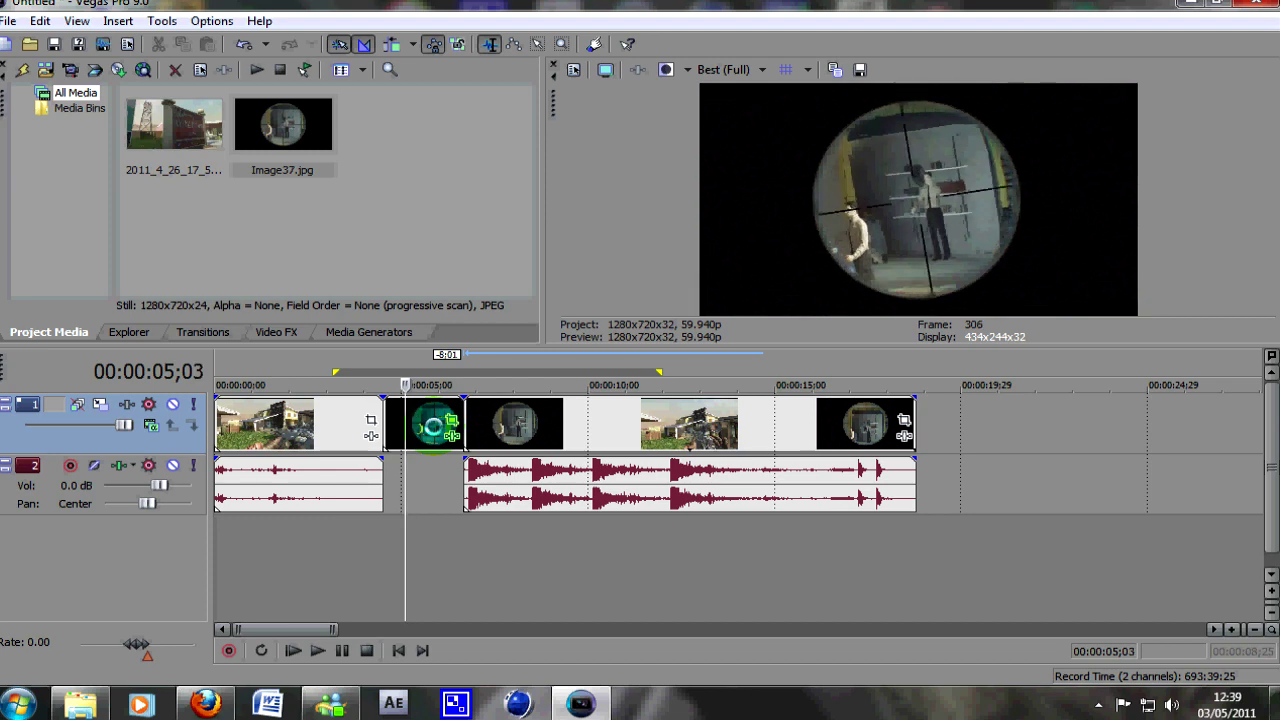
key(Right)
key(Right)
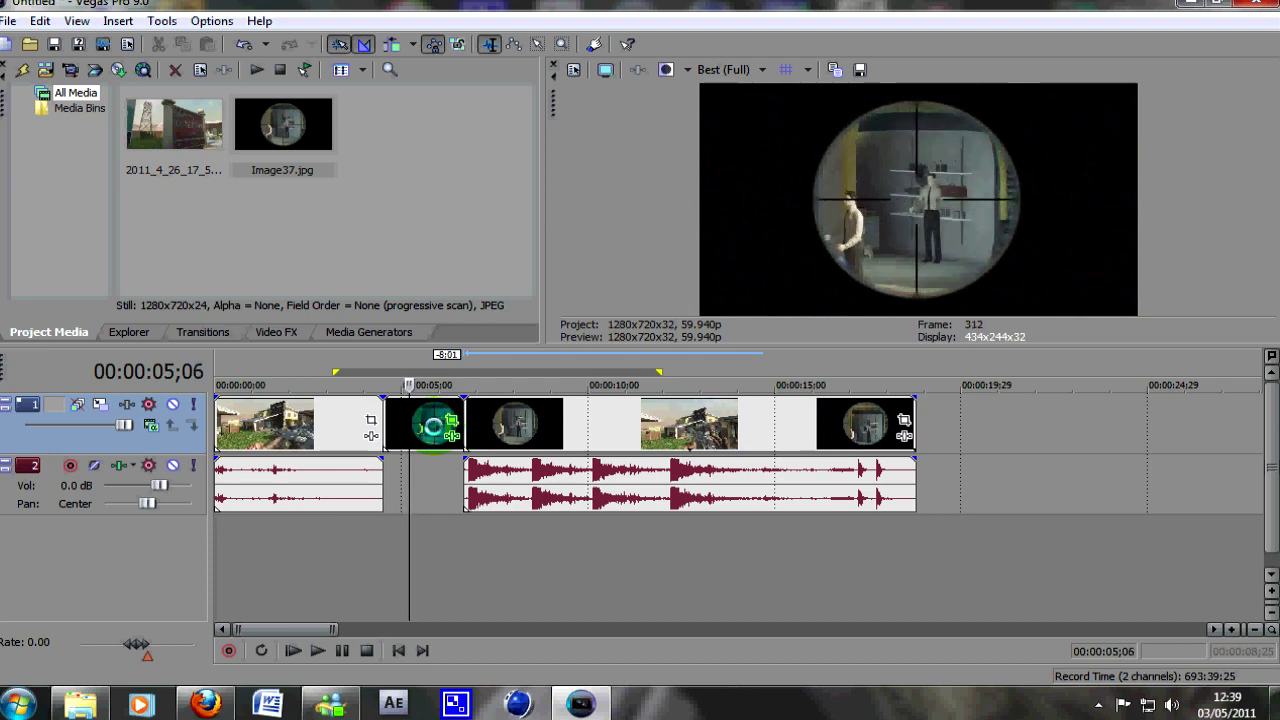
key(s)
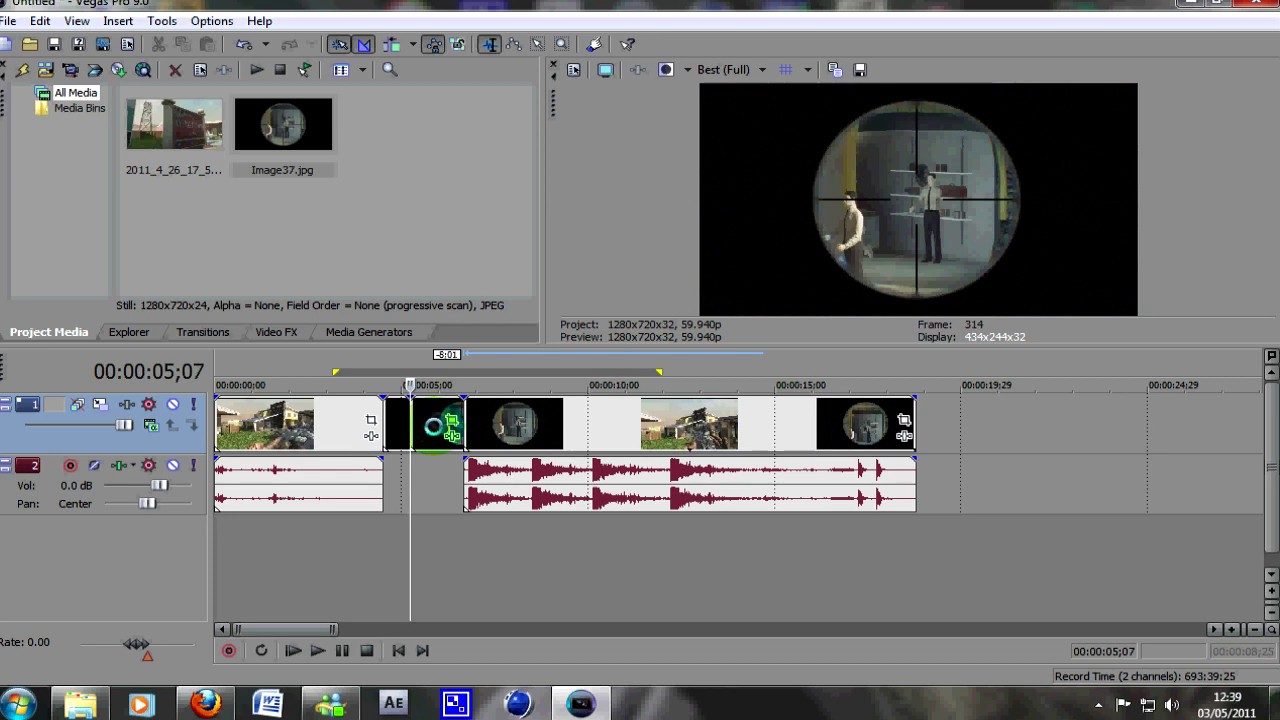
click(440, 422)
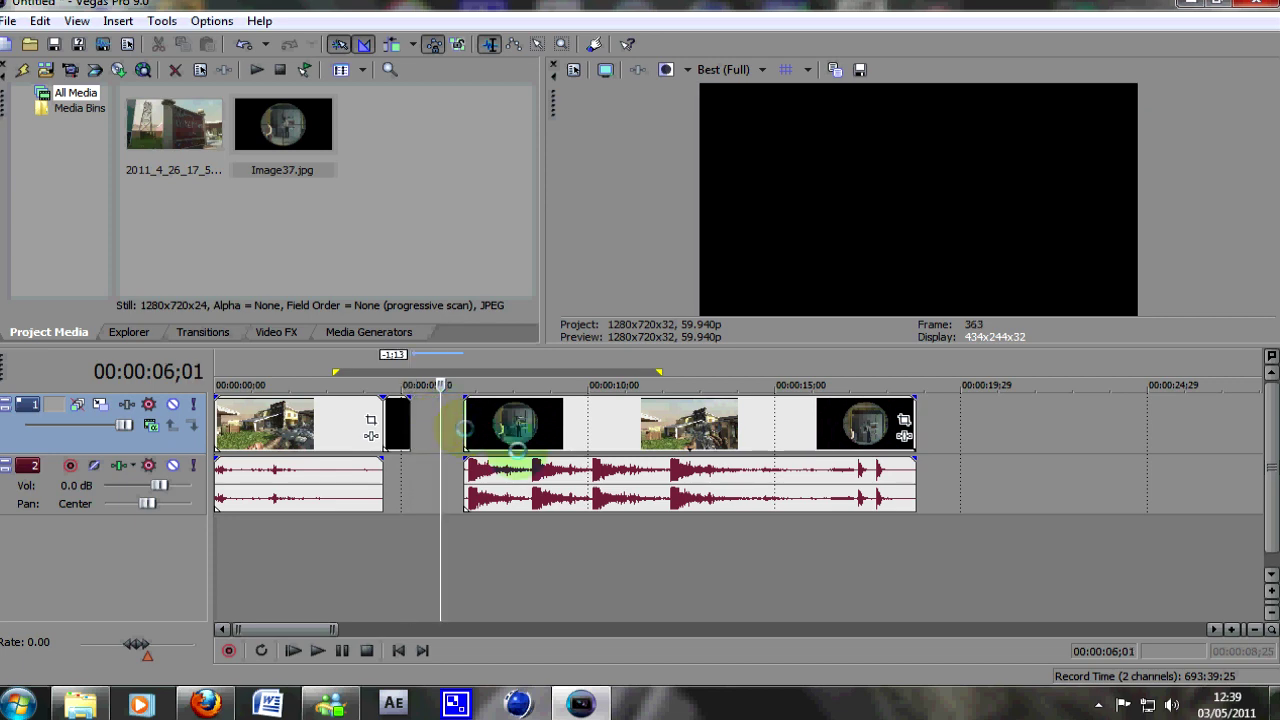
drag(500, 458, 446, 455)
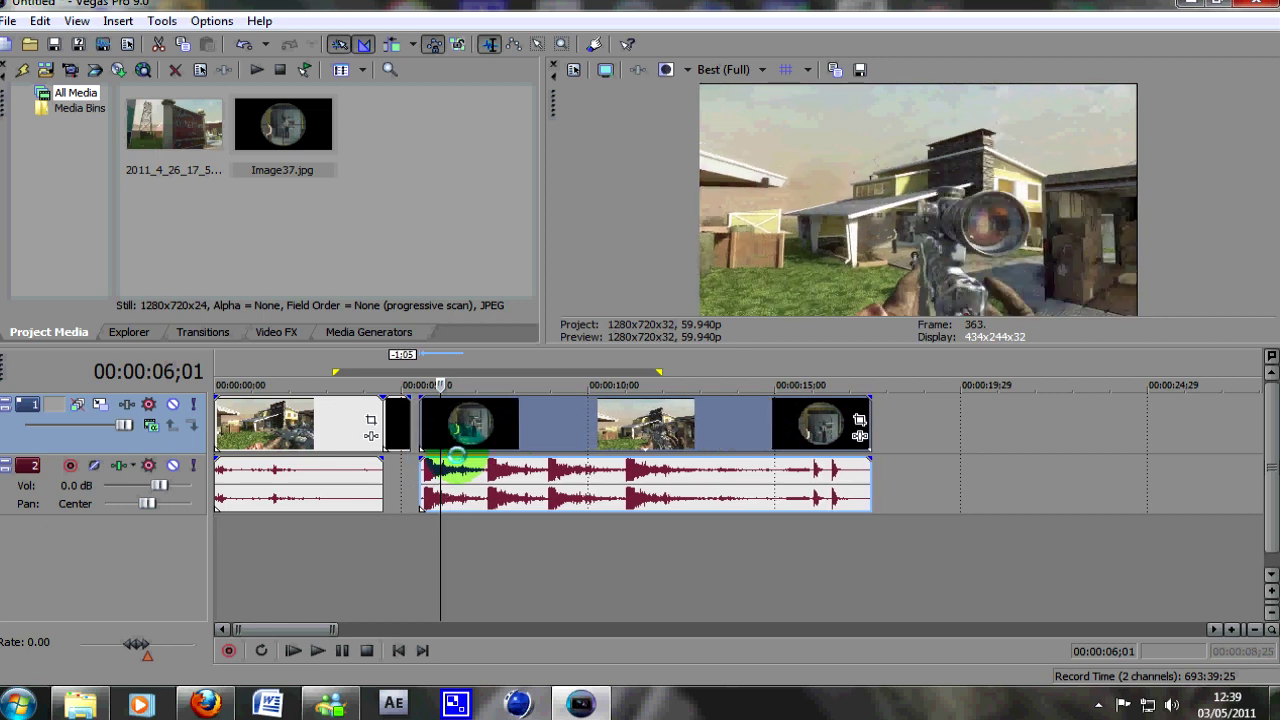
click(371, 425)
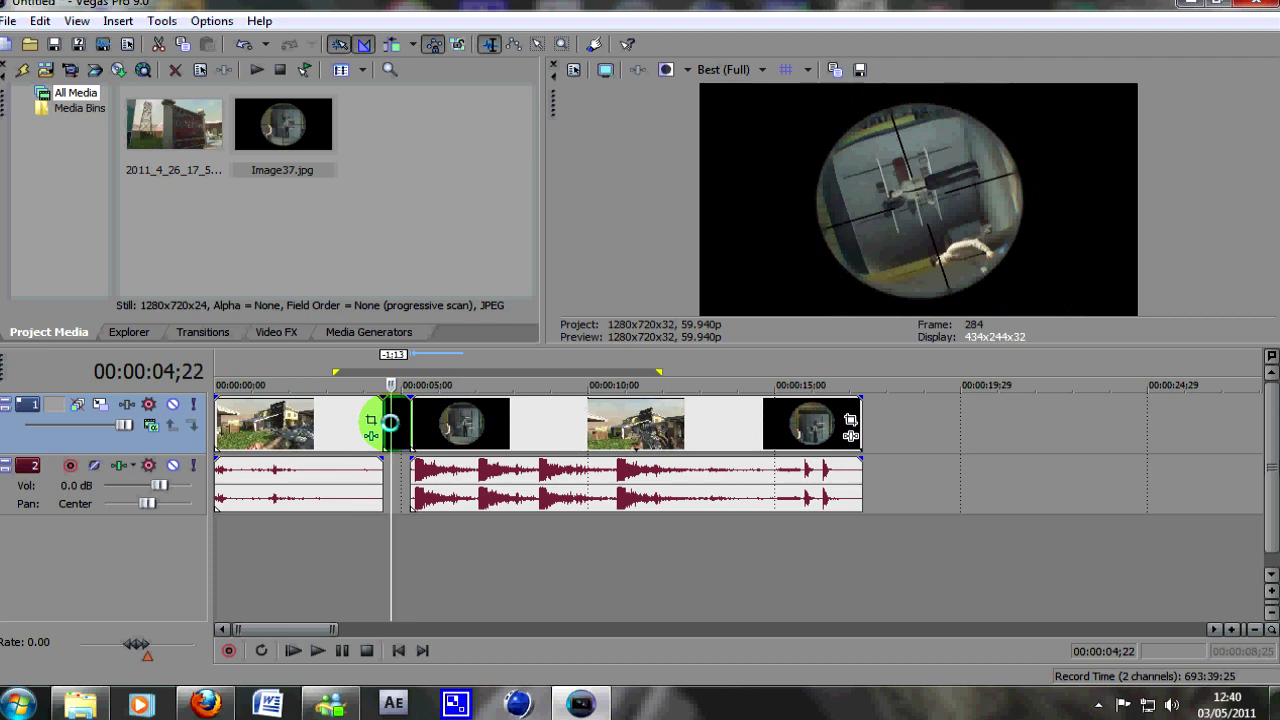
scroll(371, 425, up, 5)
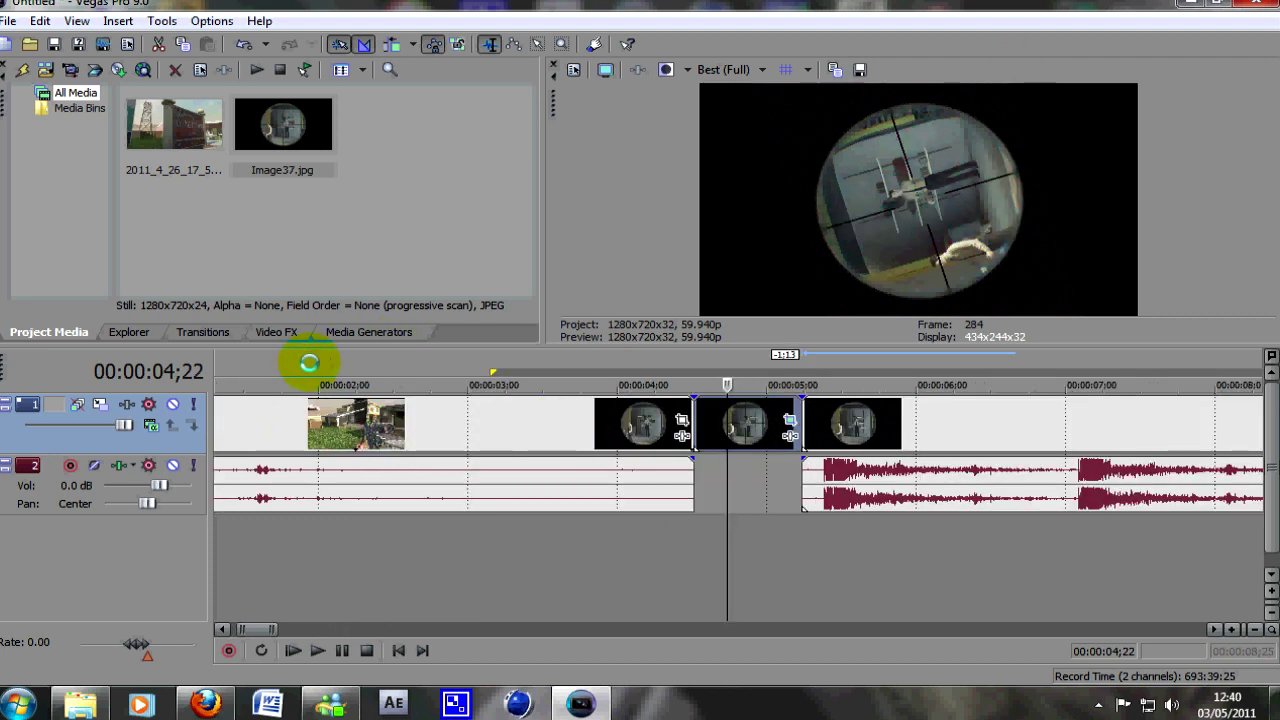
click(274, 331)
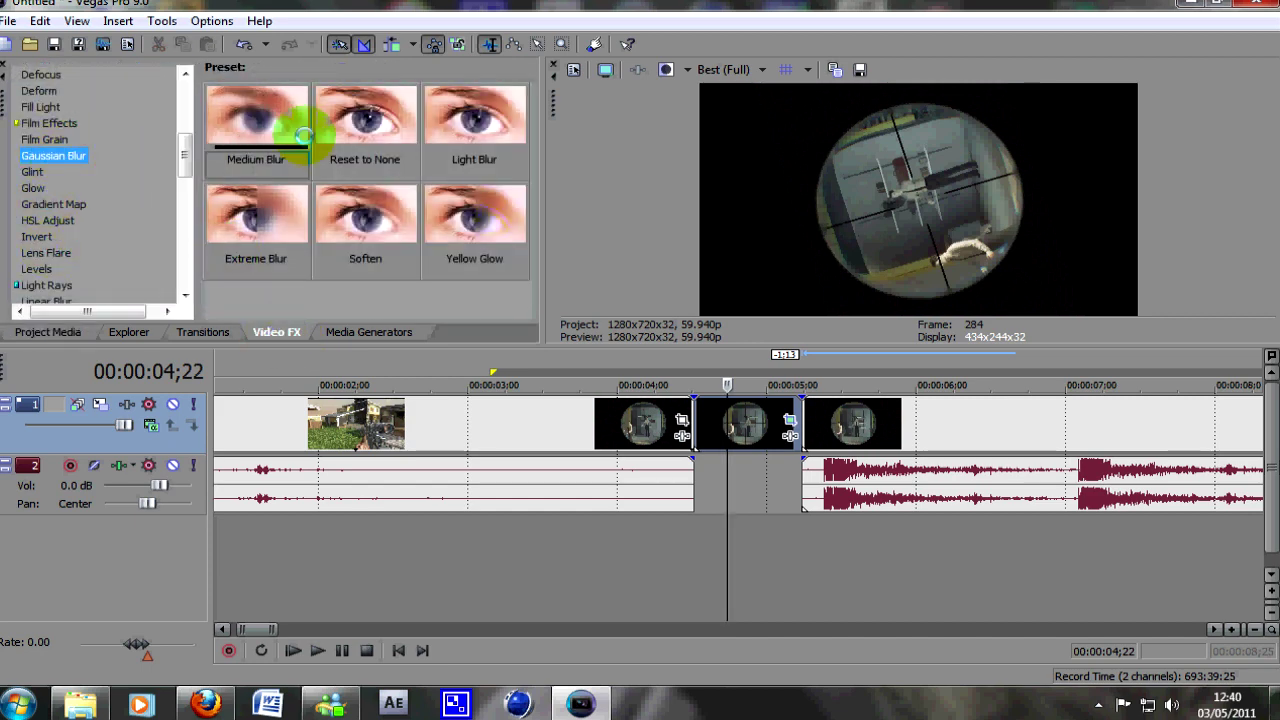
Step: Apply Gaussian Blur 'Medium Blur' to the still, with a 'Reset to None' keyframe at 00:00:00;12
drag(258, 112, 703, 414)
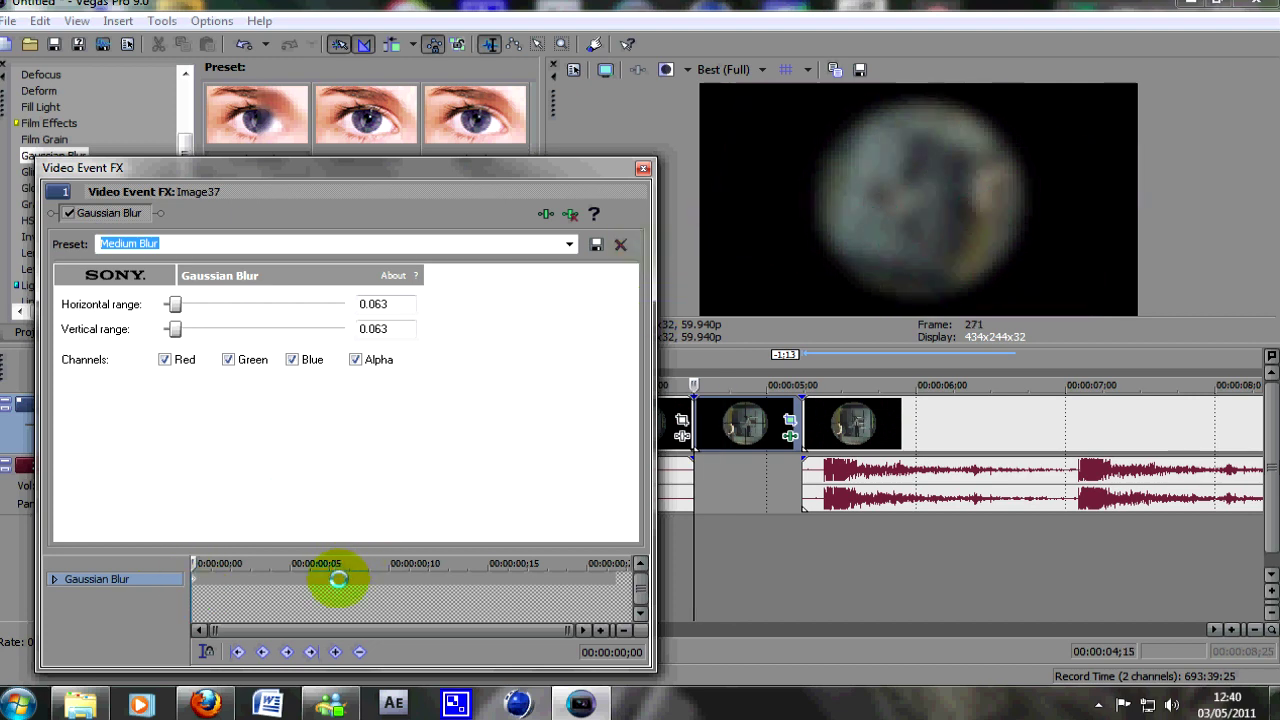
click(427, 575)
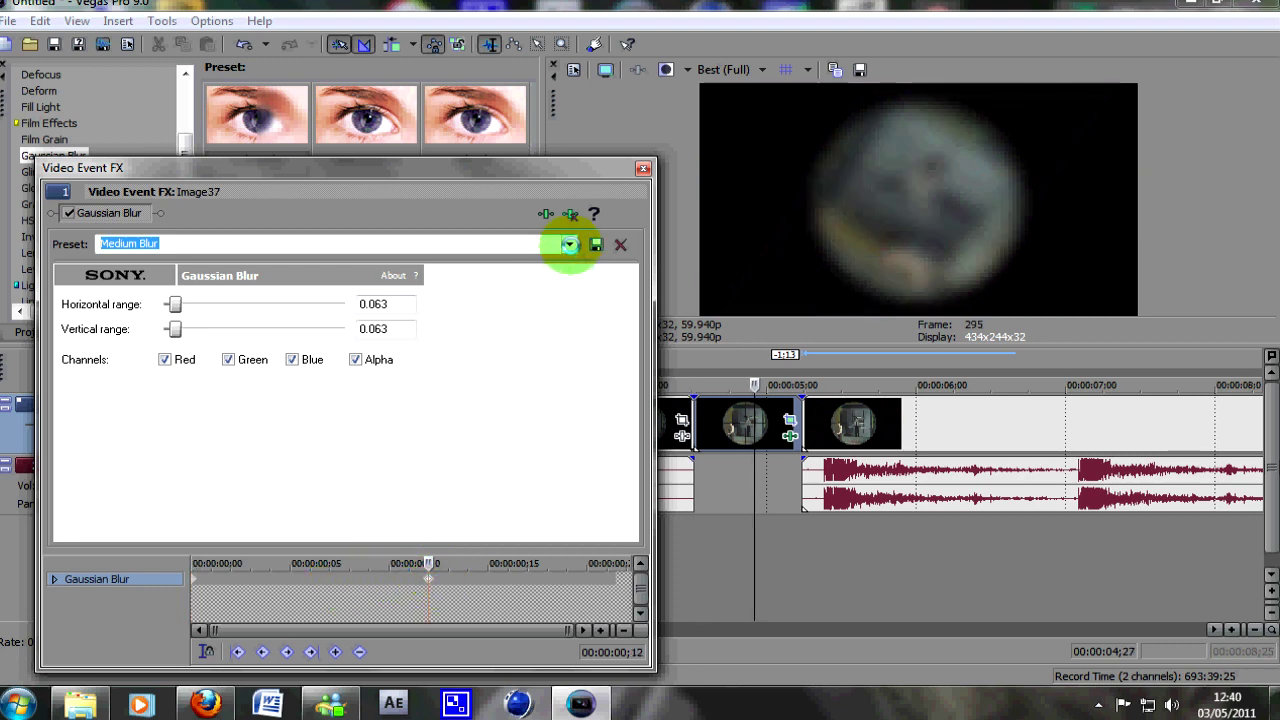
click(569, 244)
click(503, 272)
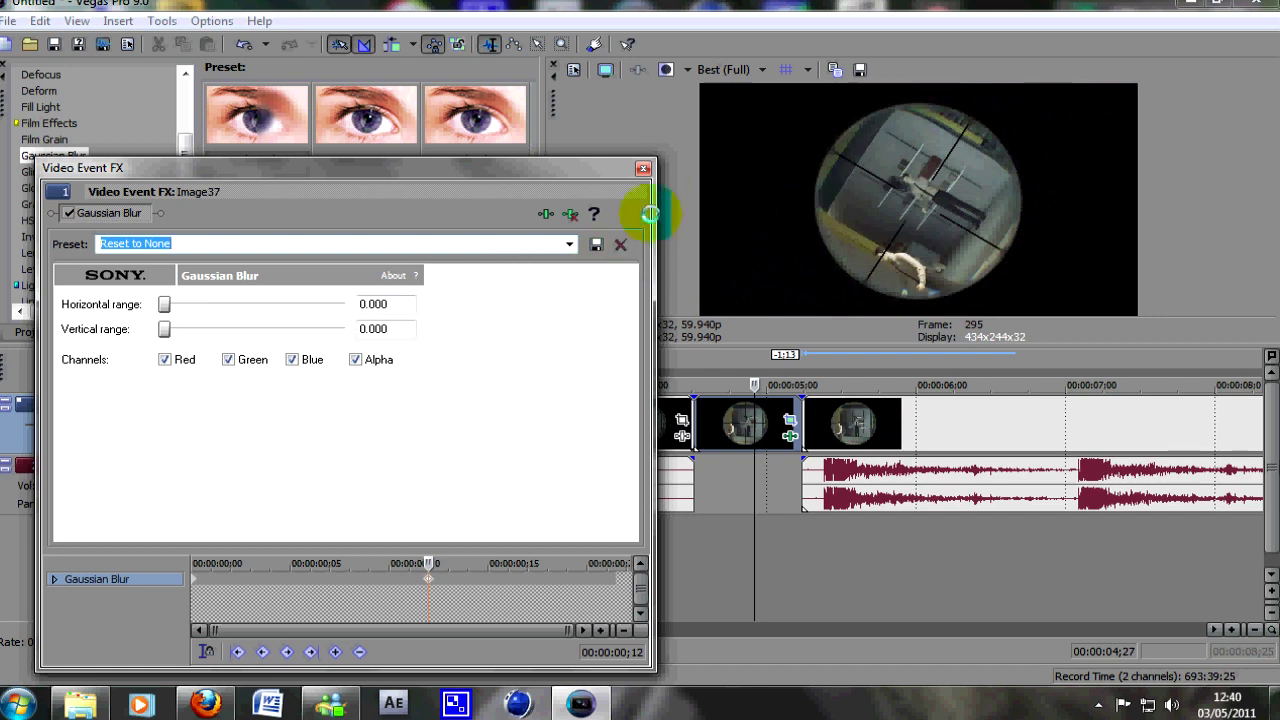
click(643, 168)
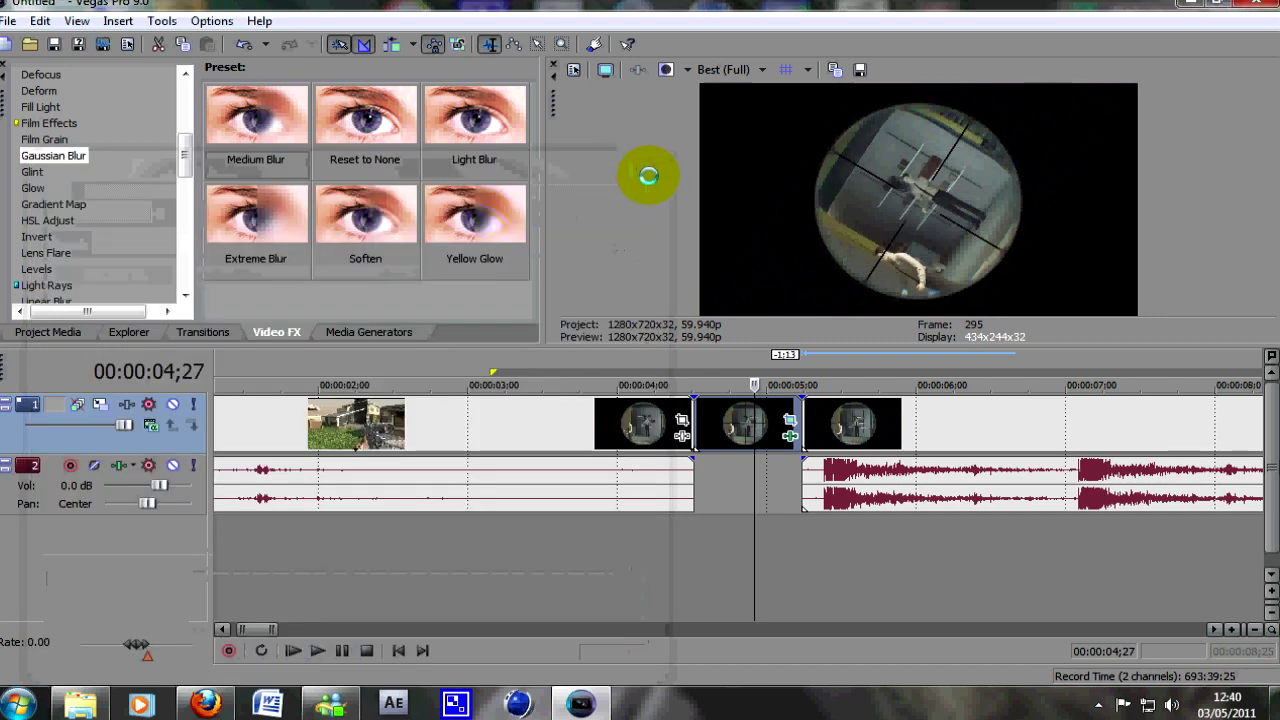
click(691, 490)
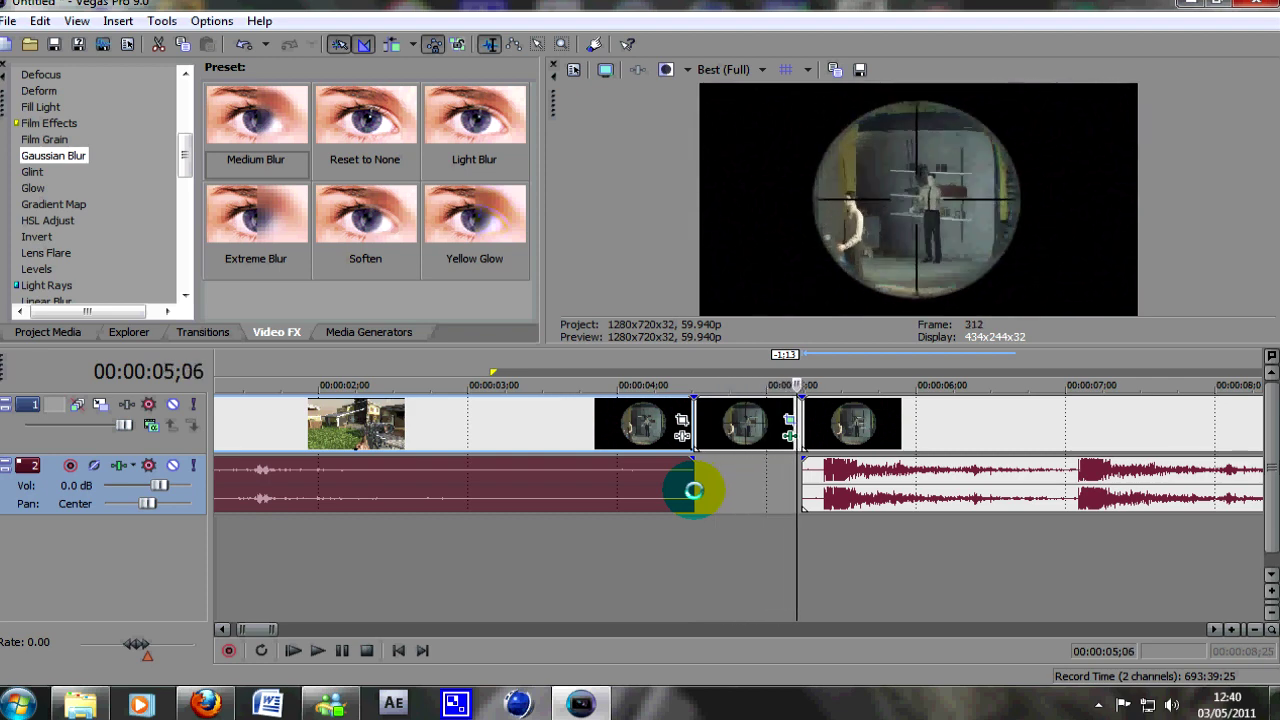
key(j)
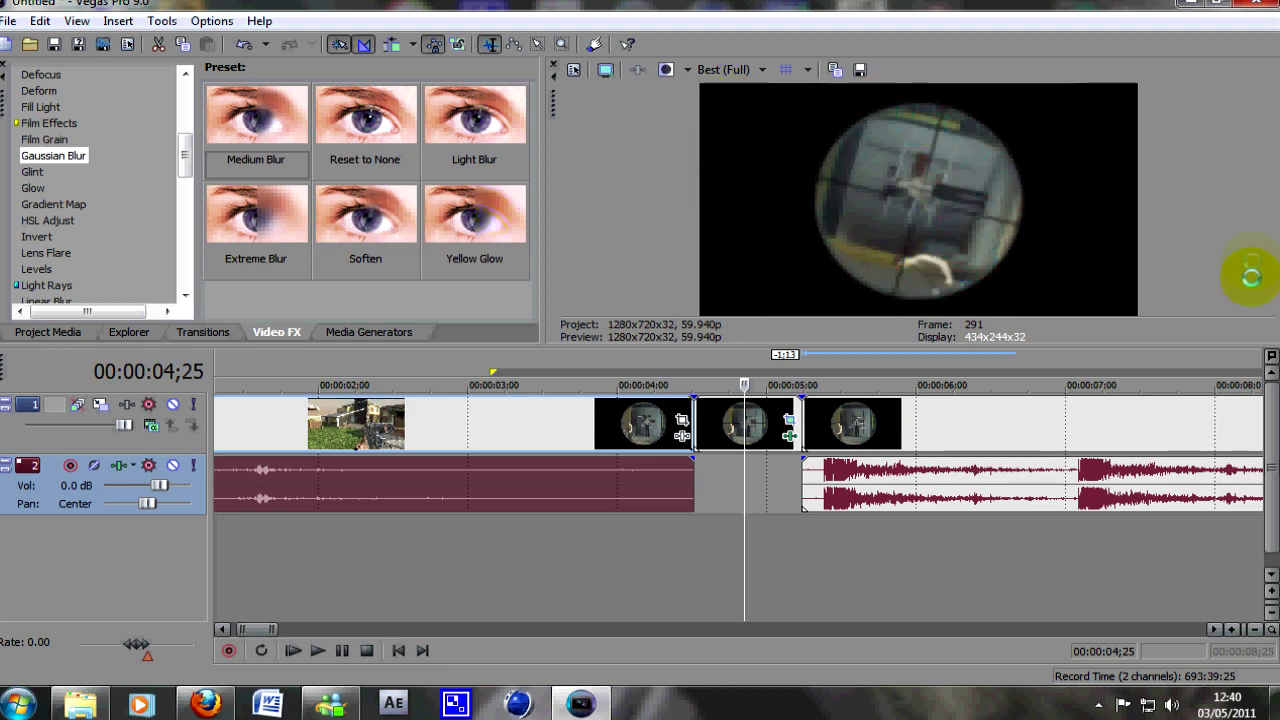
click(885, 82)
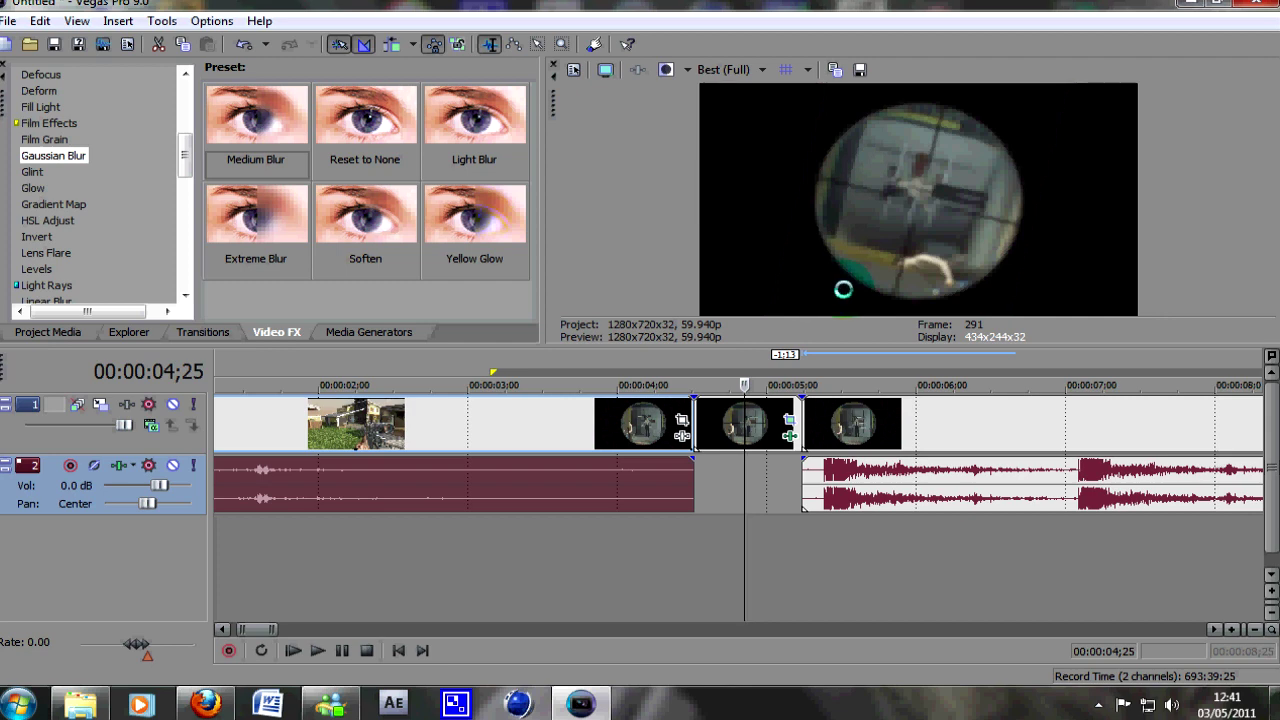
Step: Add a new empty video track and move it below the other tracks
right_click(140, 545)
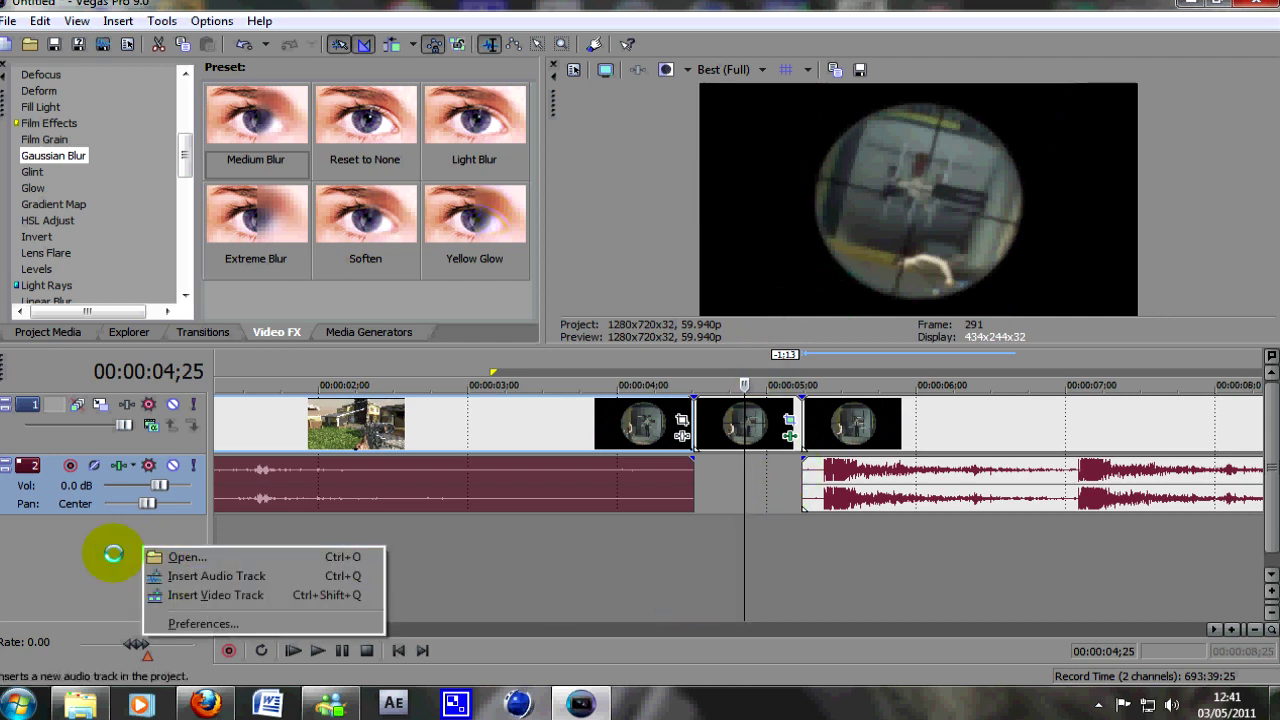
click(177, 596)
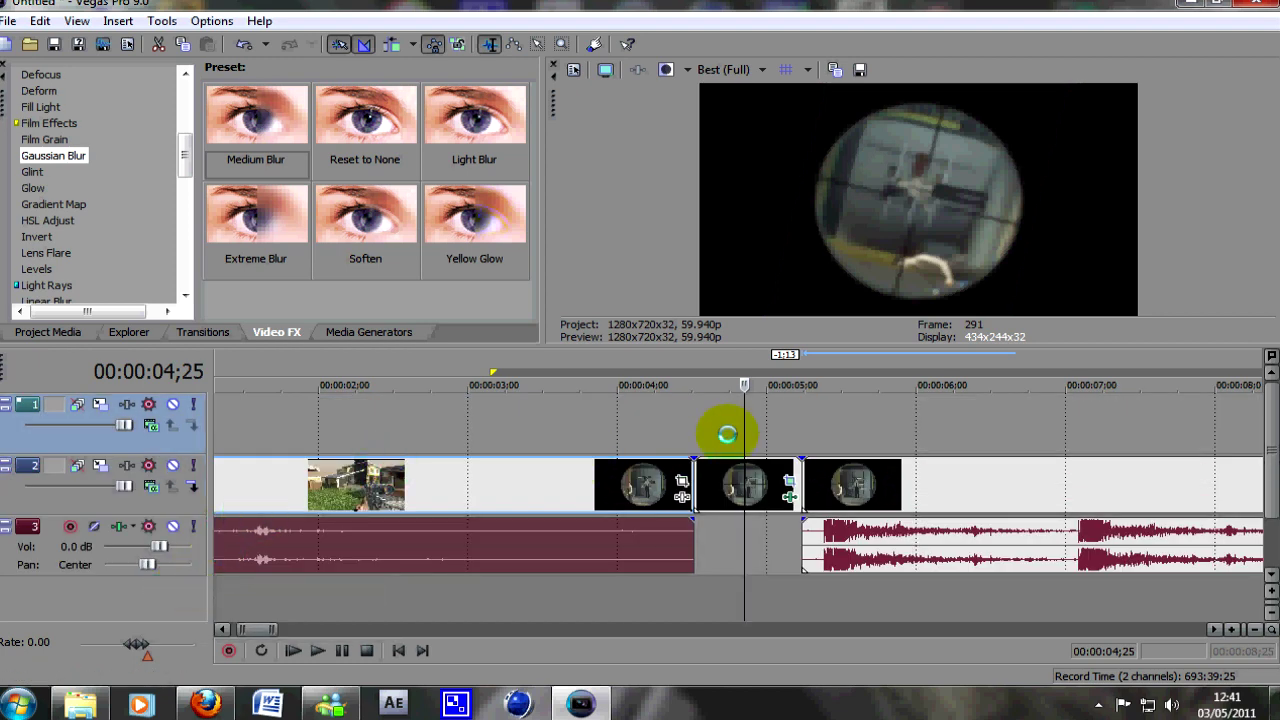
drag(148, 437, 226, 558)
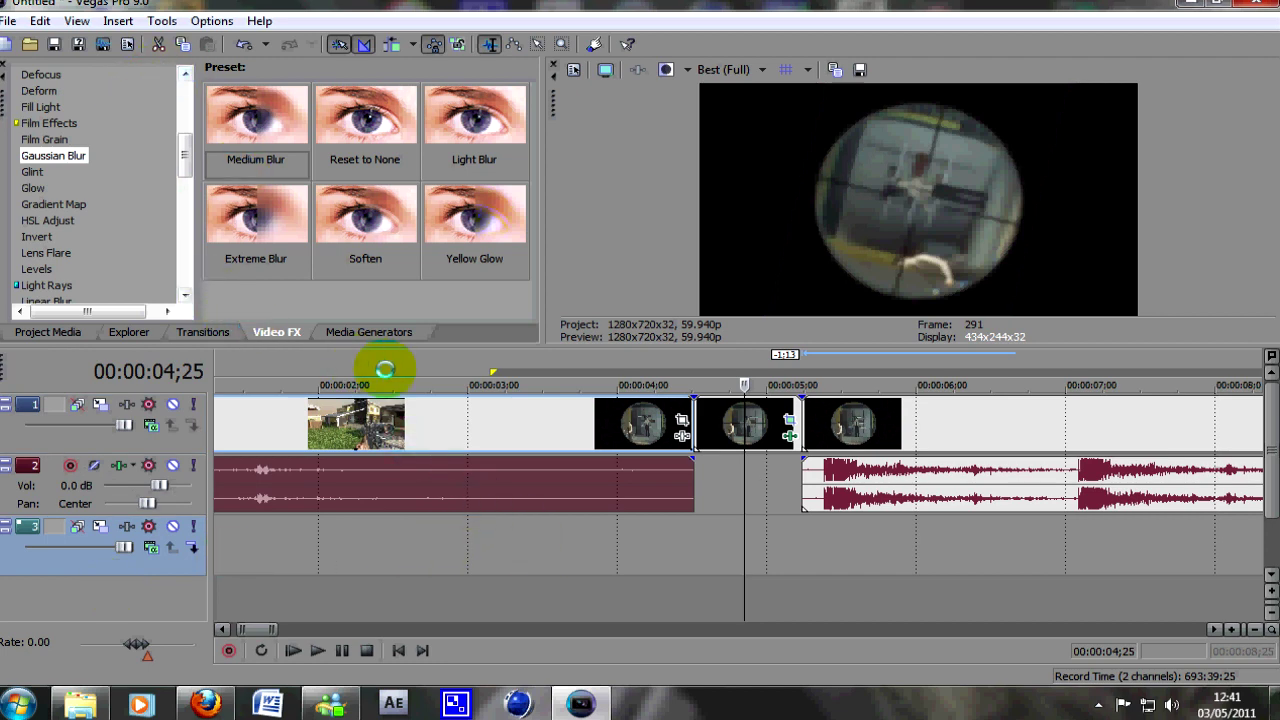
Step: Place a black Solid Color event on track 3 and shorten it to span only the scope section
click(369, 333)
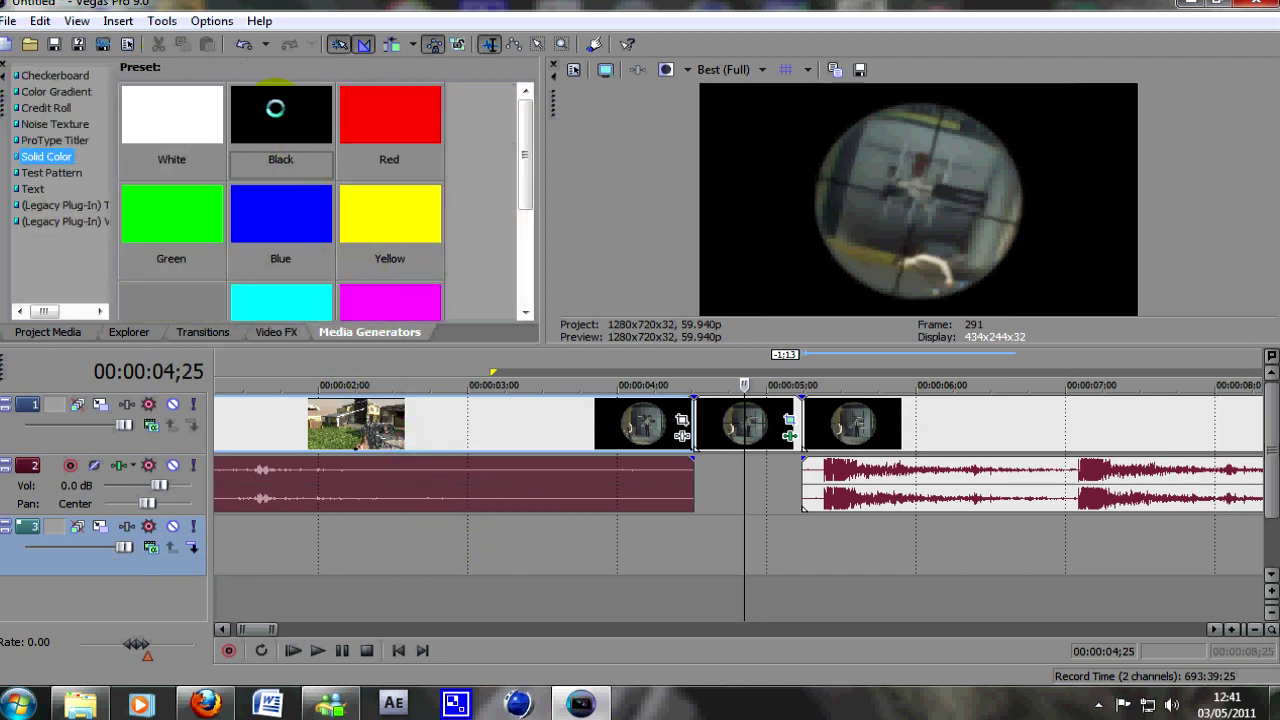
drag(275, 108, 537, 549)
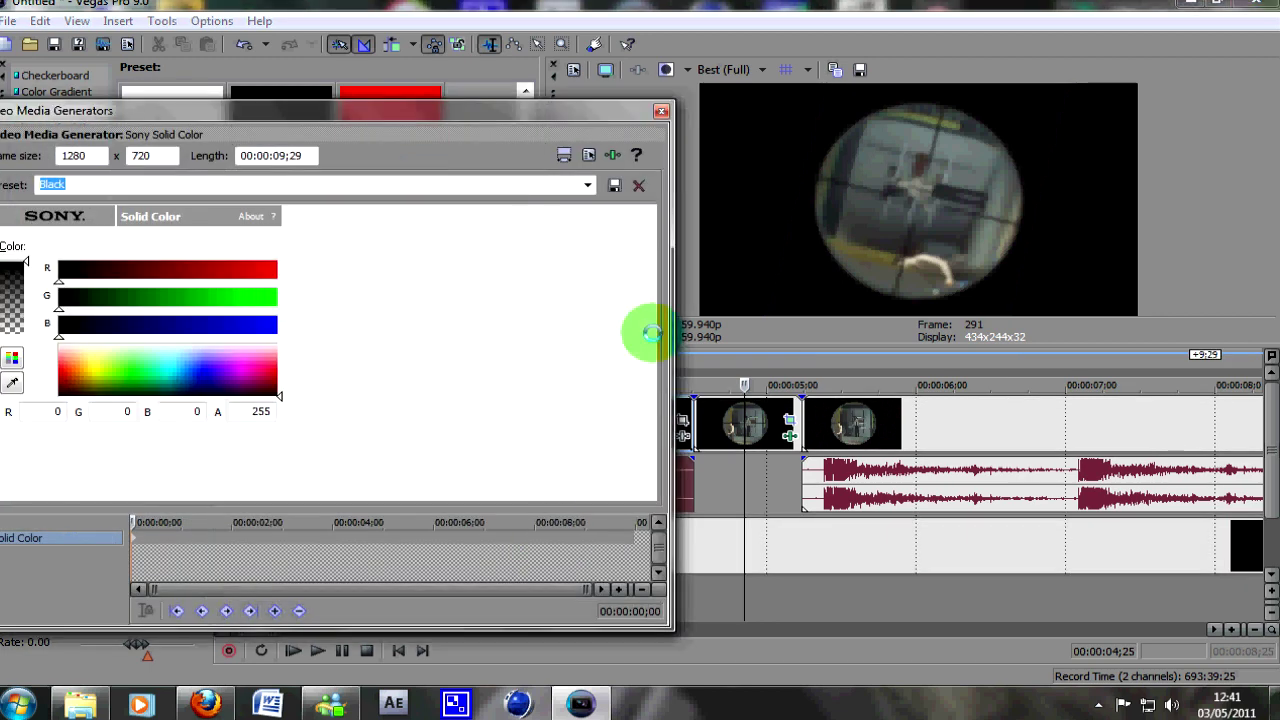
click(660, 110)
scroll(923, 531, down, 3)
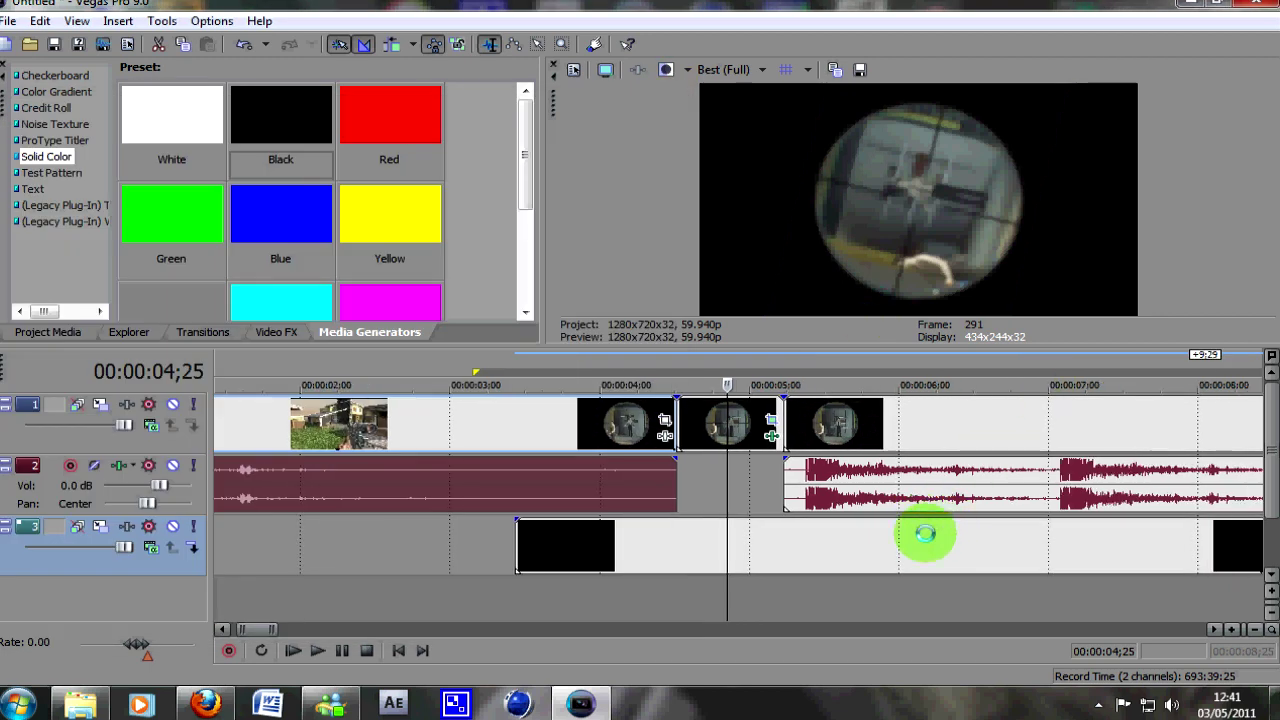
drag(586, 540, 383, 547)
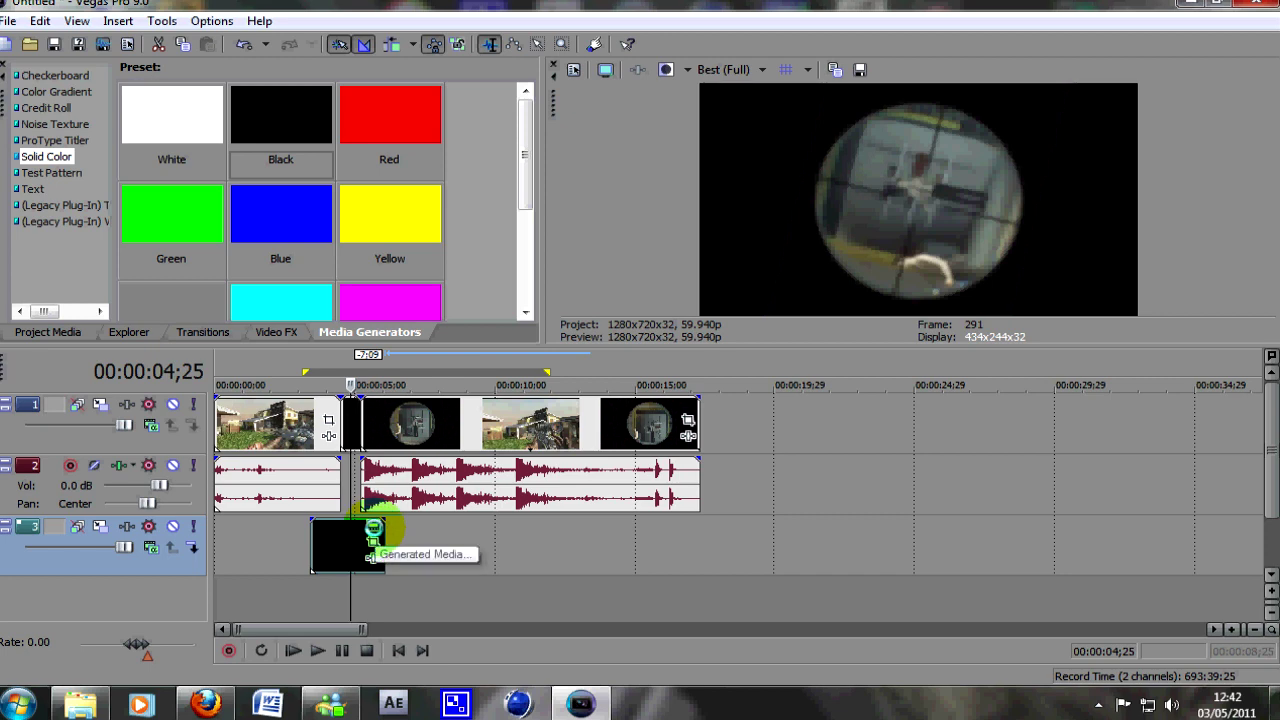
Step: Set the background's solid colour to RGB 18,16,19, sampled from the scope's dark edge in the preview
click(373, 528)
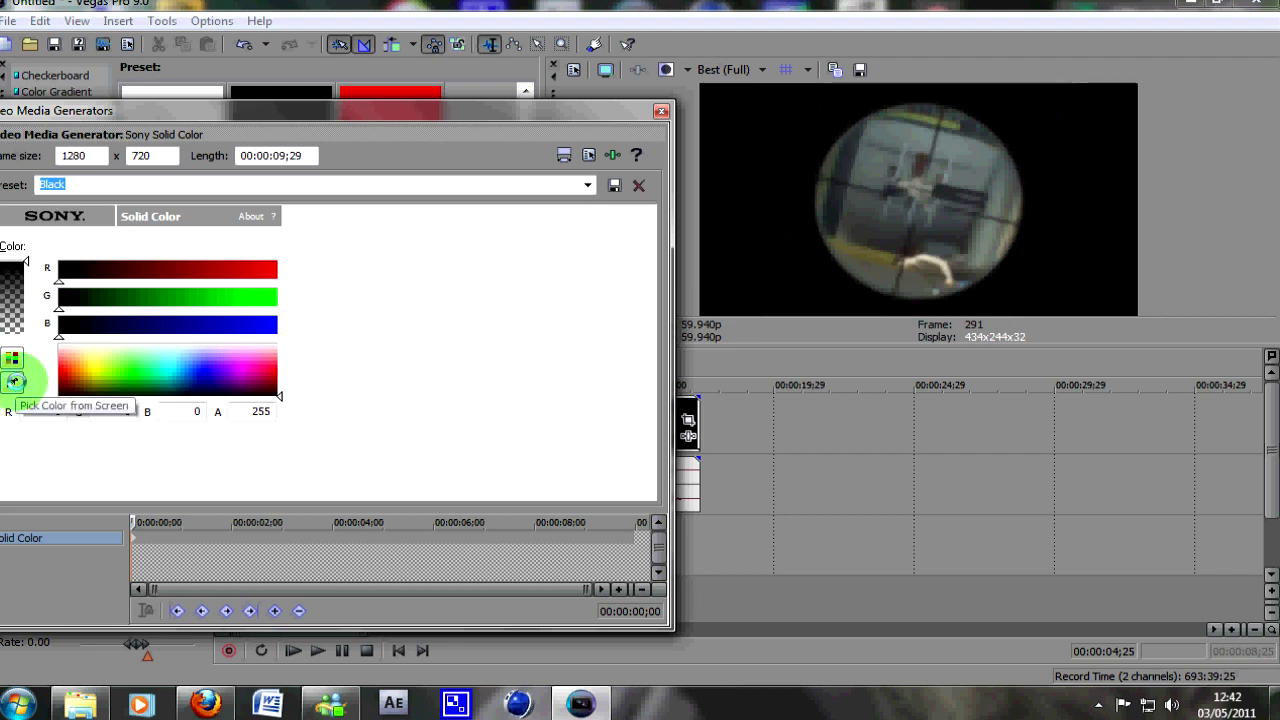
click(14, 381)
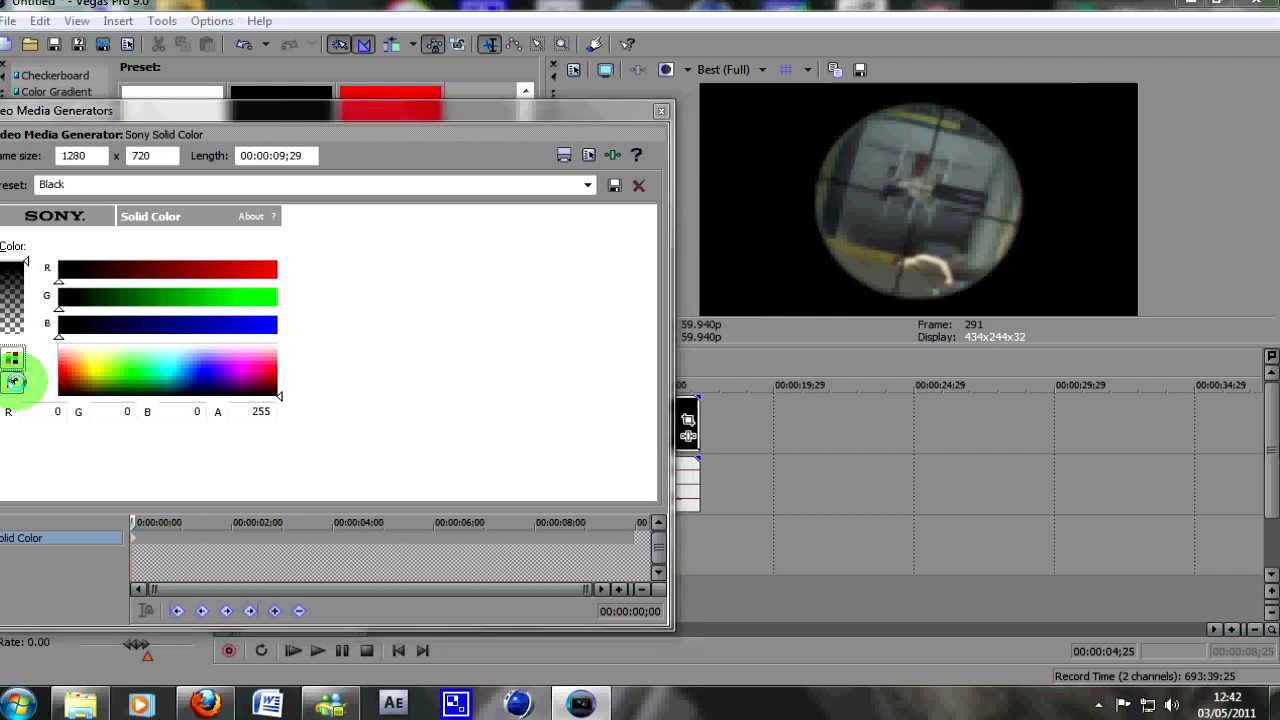
click(810, 279)
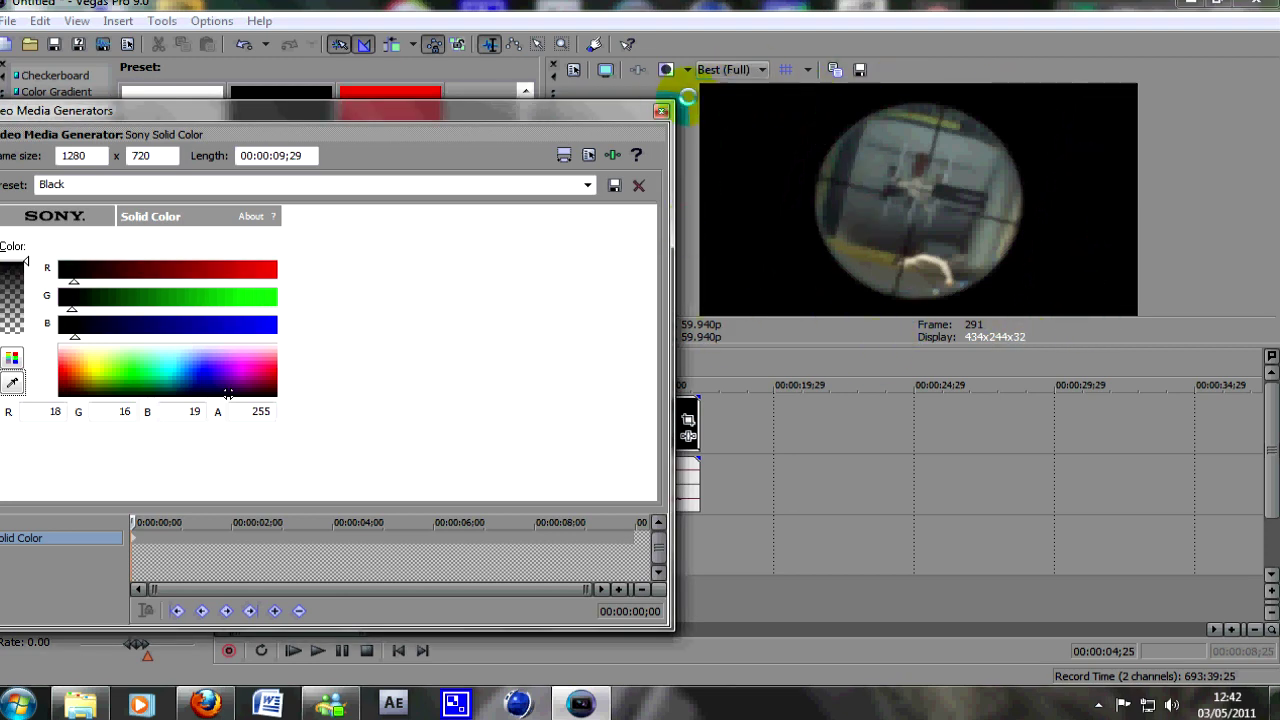
click(656, 109)
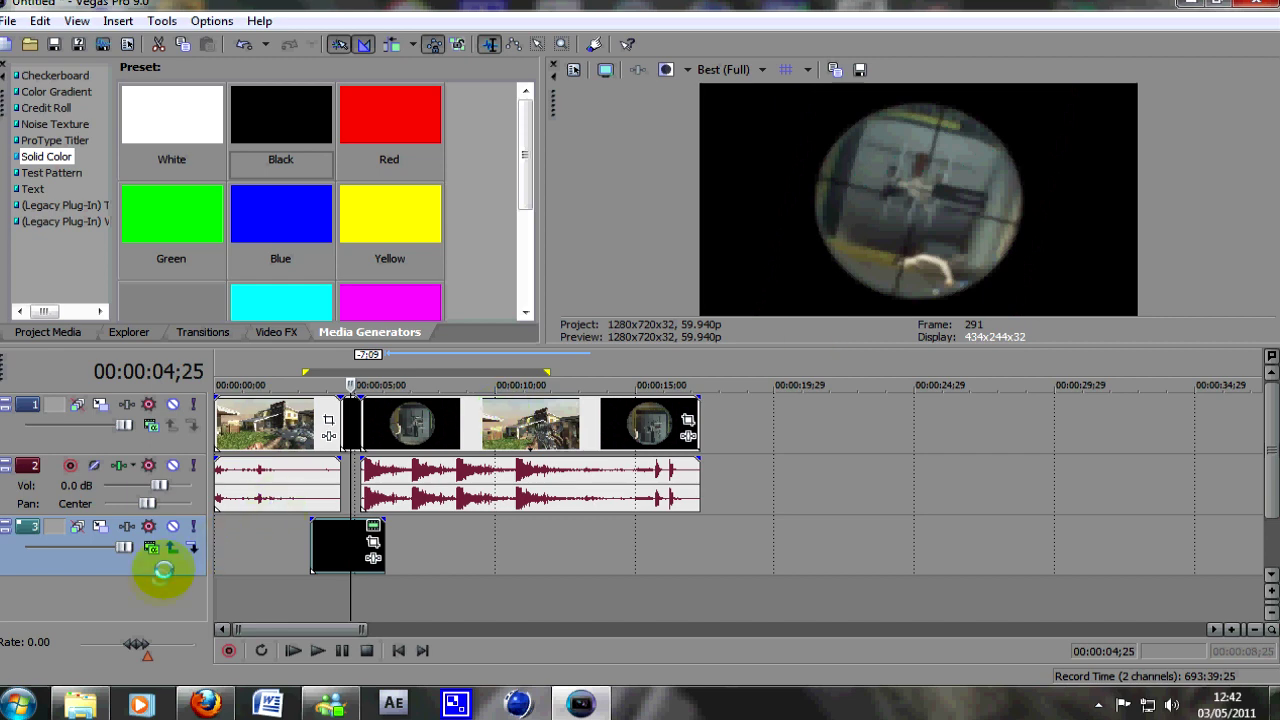
Step: Scrub back through the scope clip and open the Image37 still's Pan/Crop settings
click(347, 553)
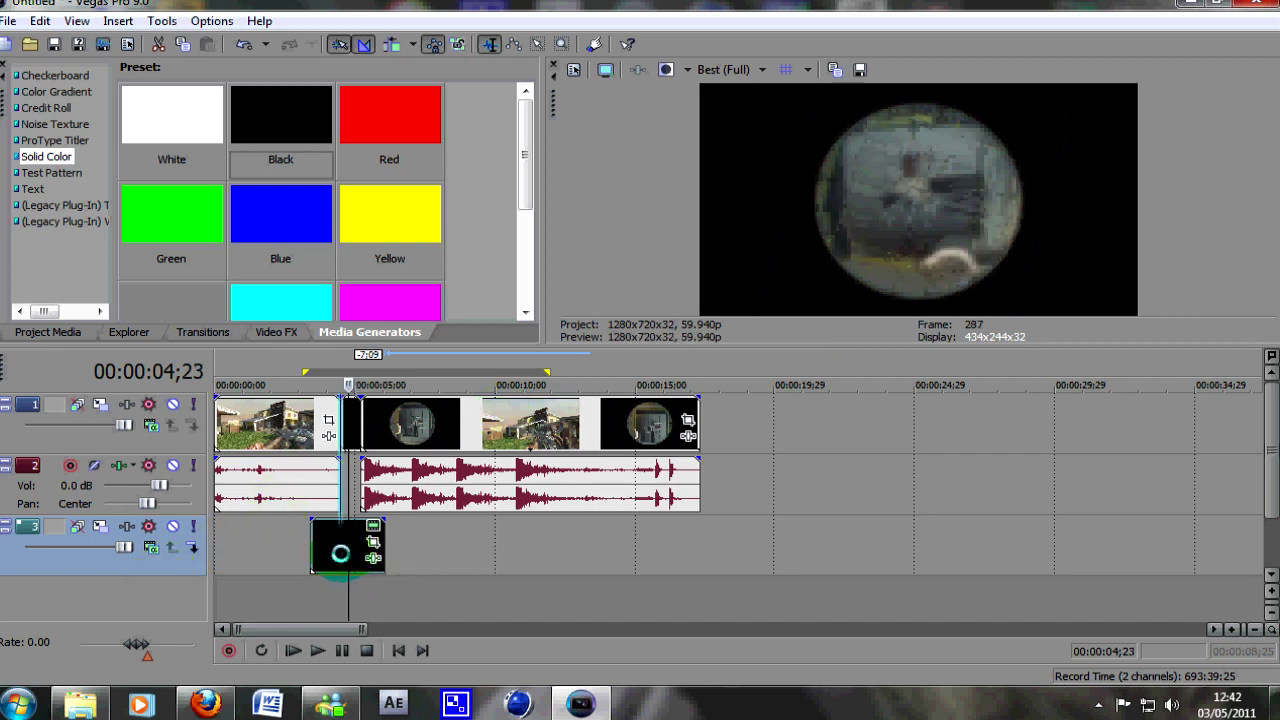
drag(347, 553, 342, 553)
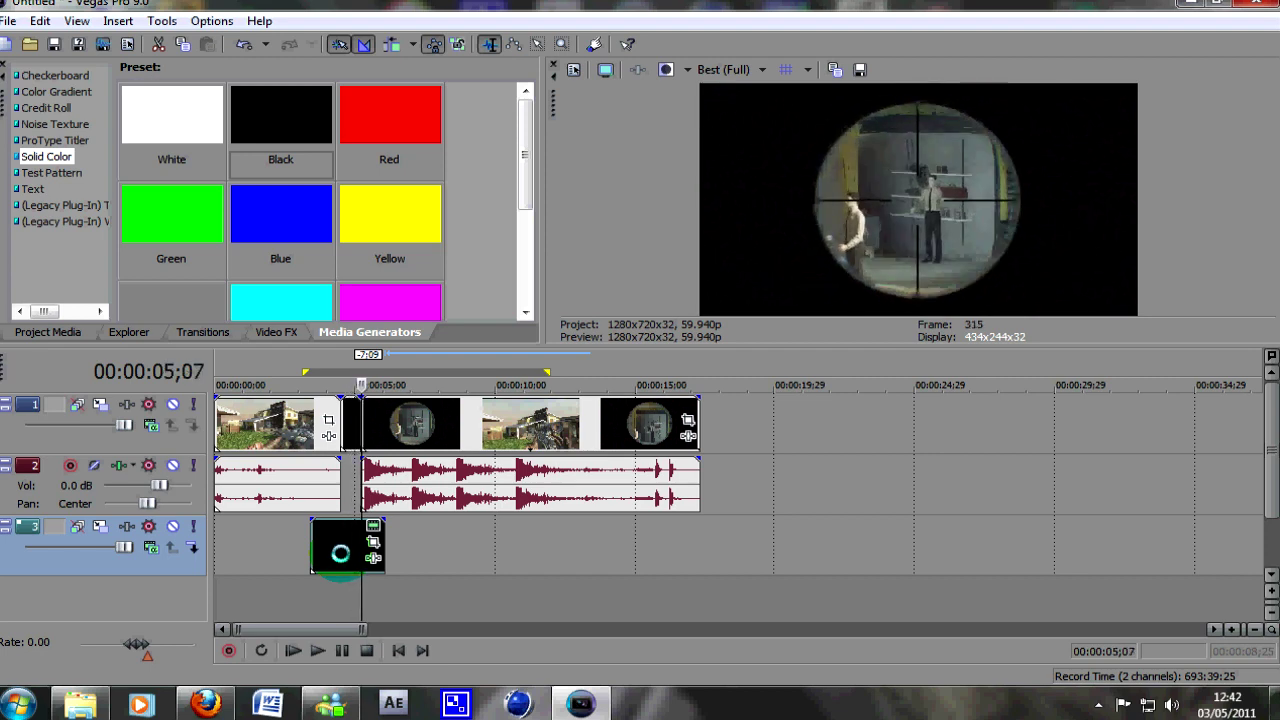
scroll(366, 506, up, 5)
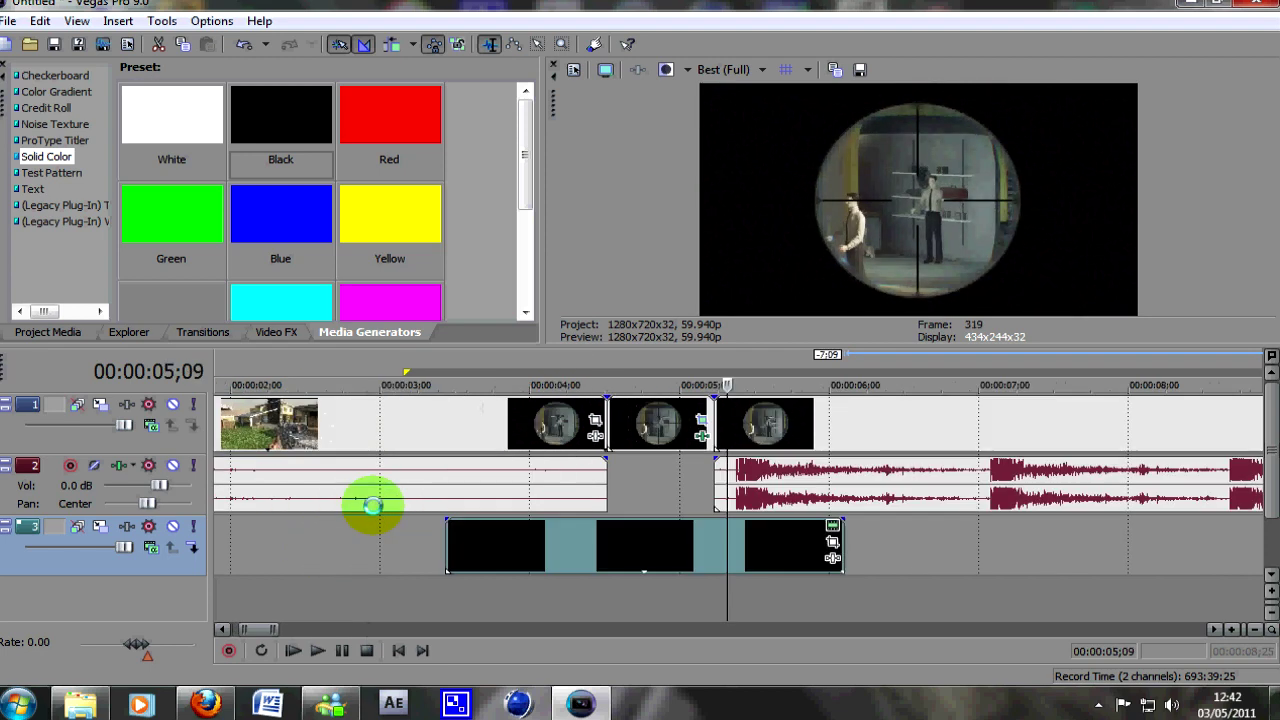
click(701, 424)
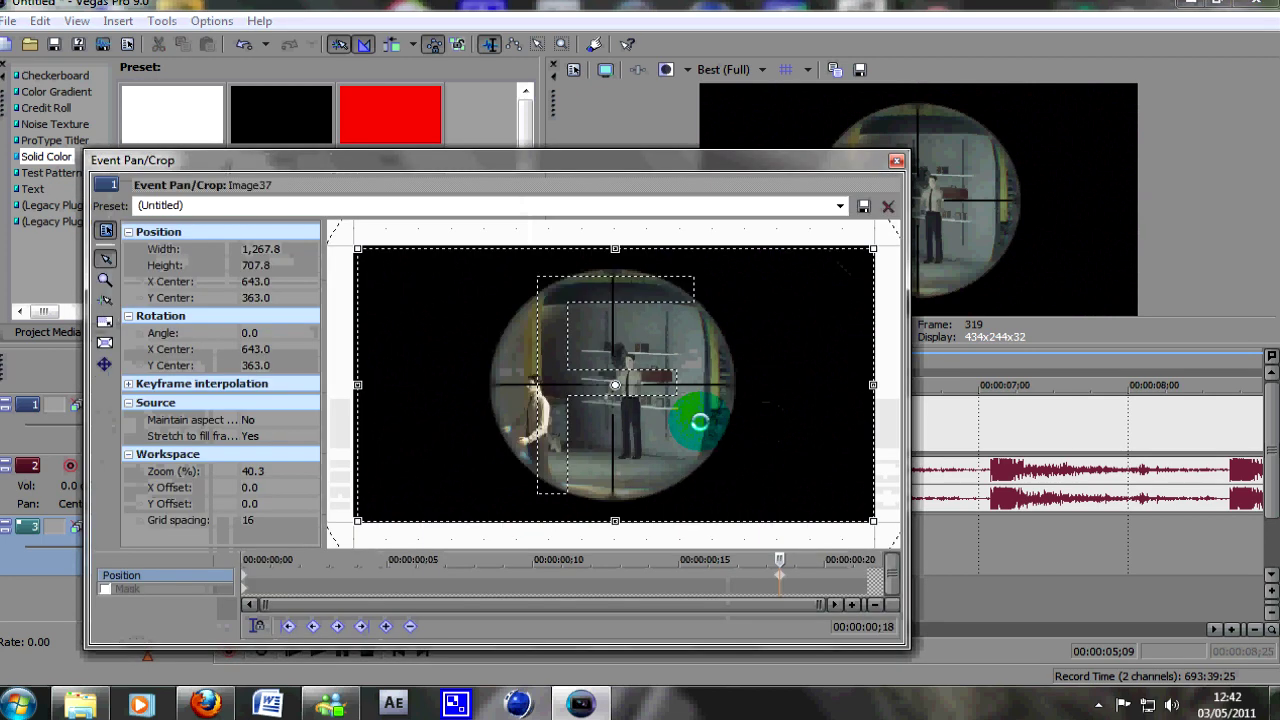
Step: At the end keyframe, resize the crop frame to 881.1 × 643.4, centred at 648.0, 358.1
click(779, 575)
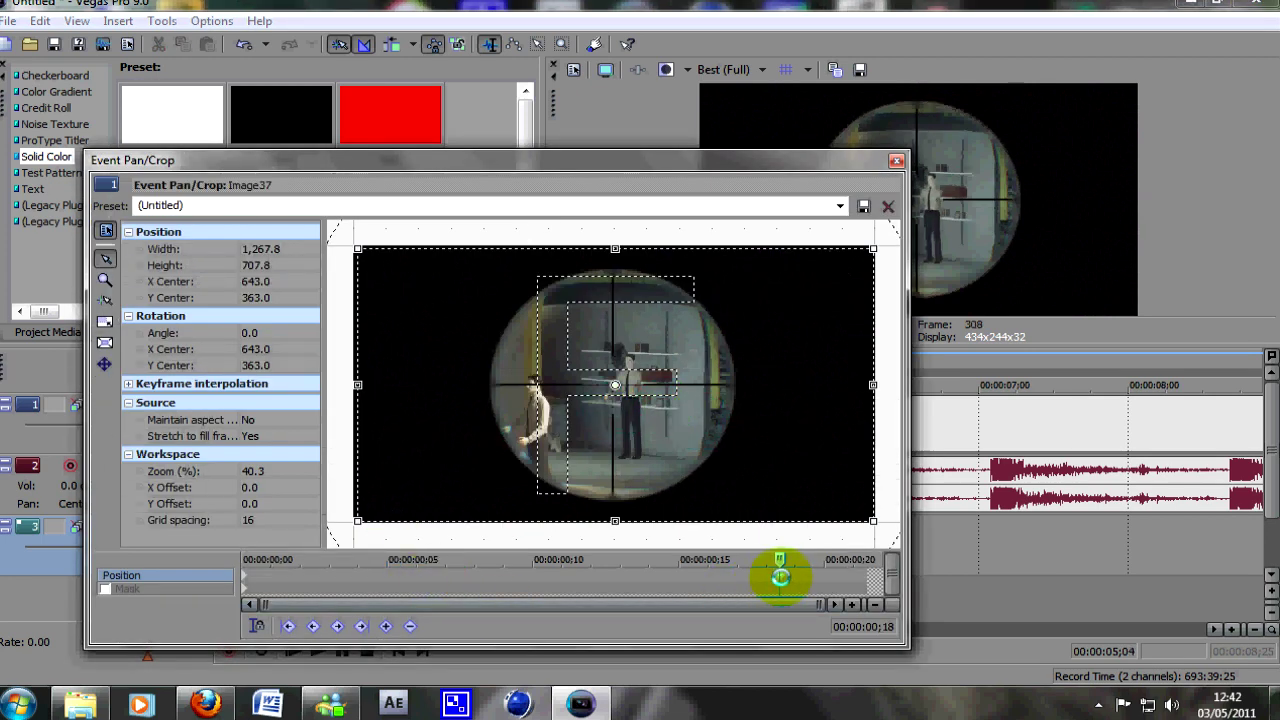
drag(391, 520, 447, 506)
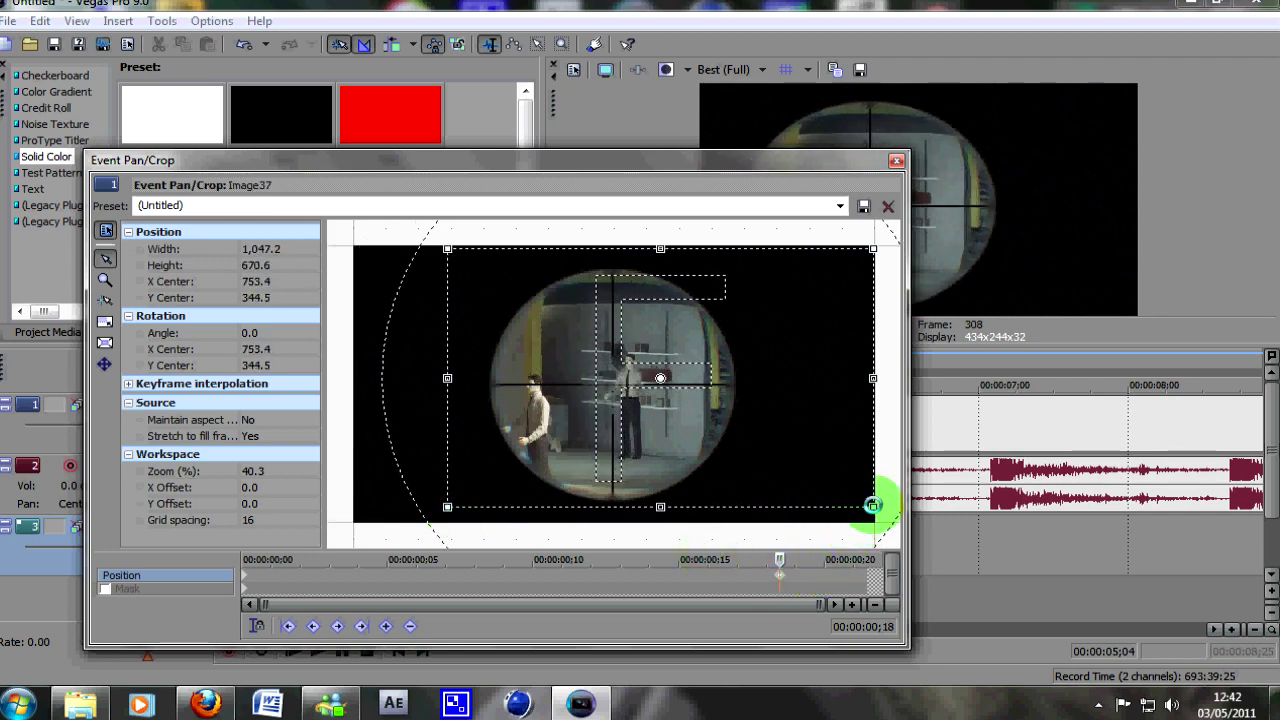
drag(873, 507, 777, 501)
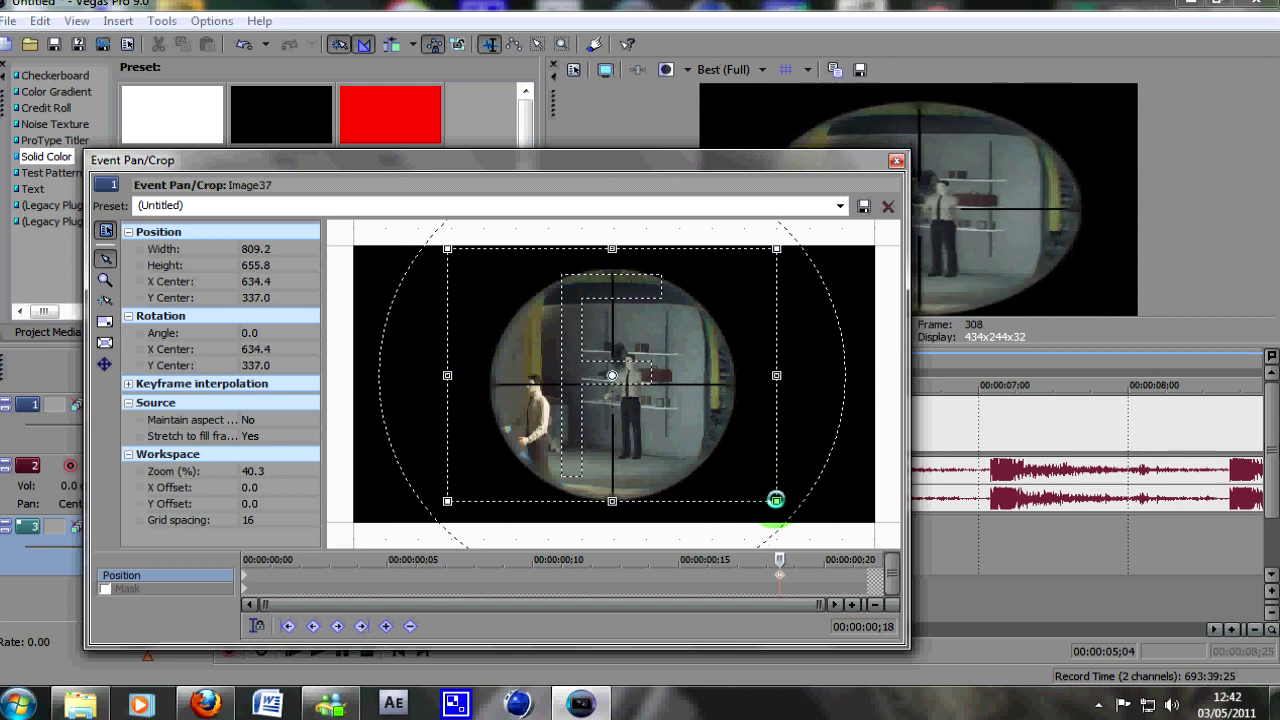
drag(613, 500, 613, 507)
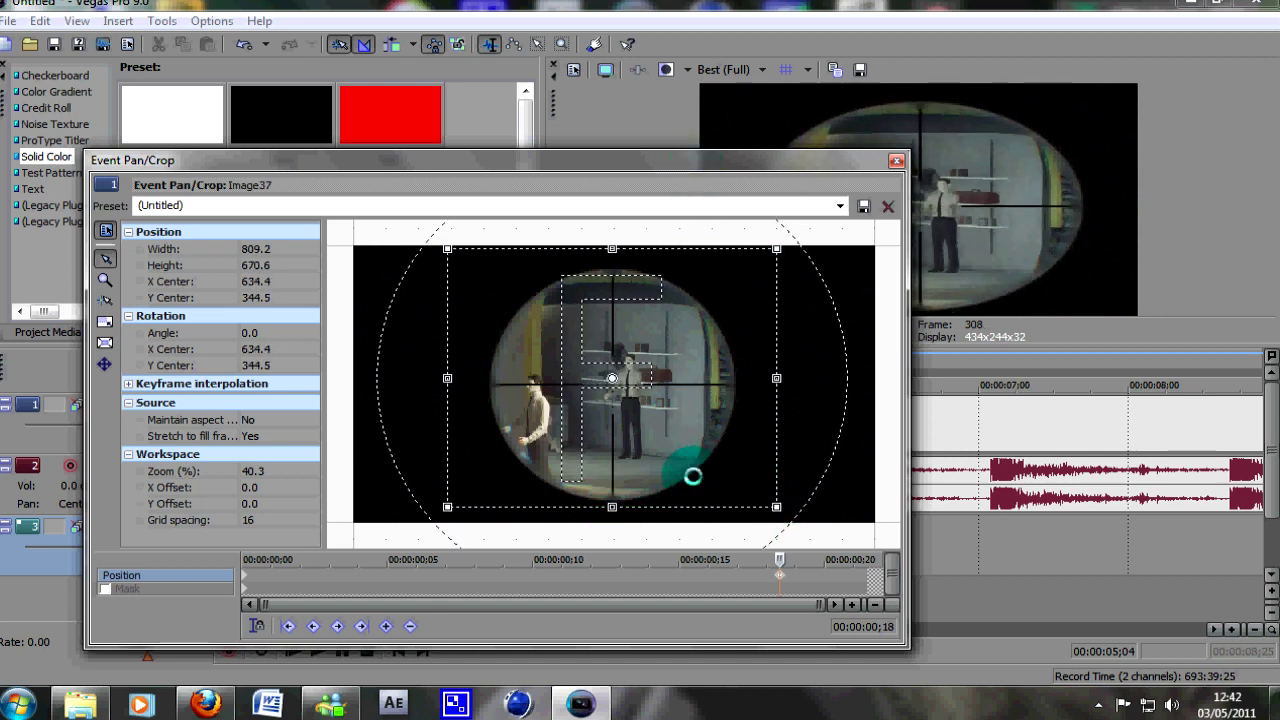
drag(609, 247, 613, 259)
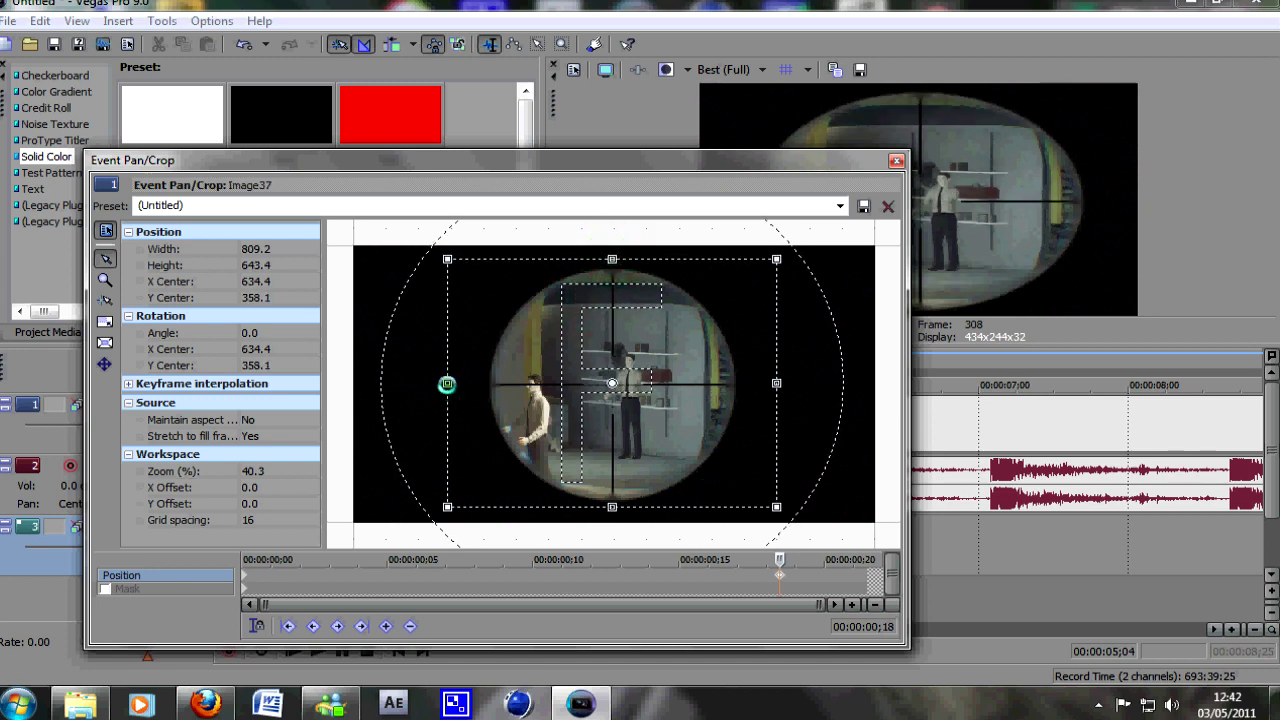
drag(447, 384, 438, 383)
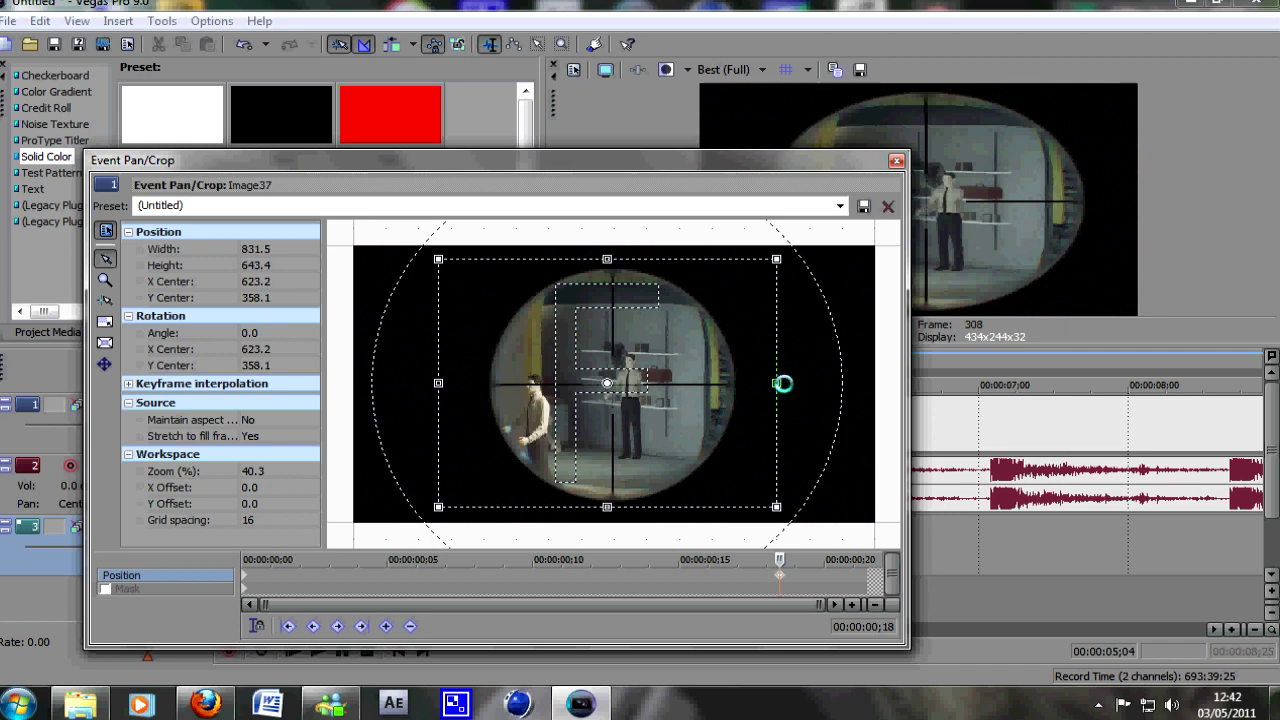
drag(780, 383, 800, 386)
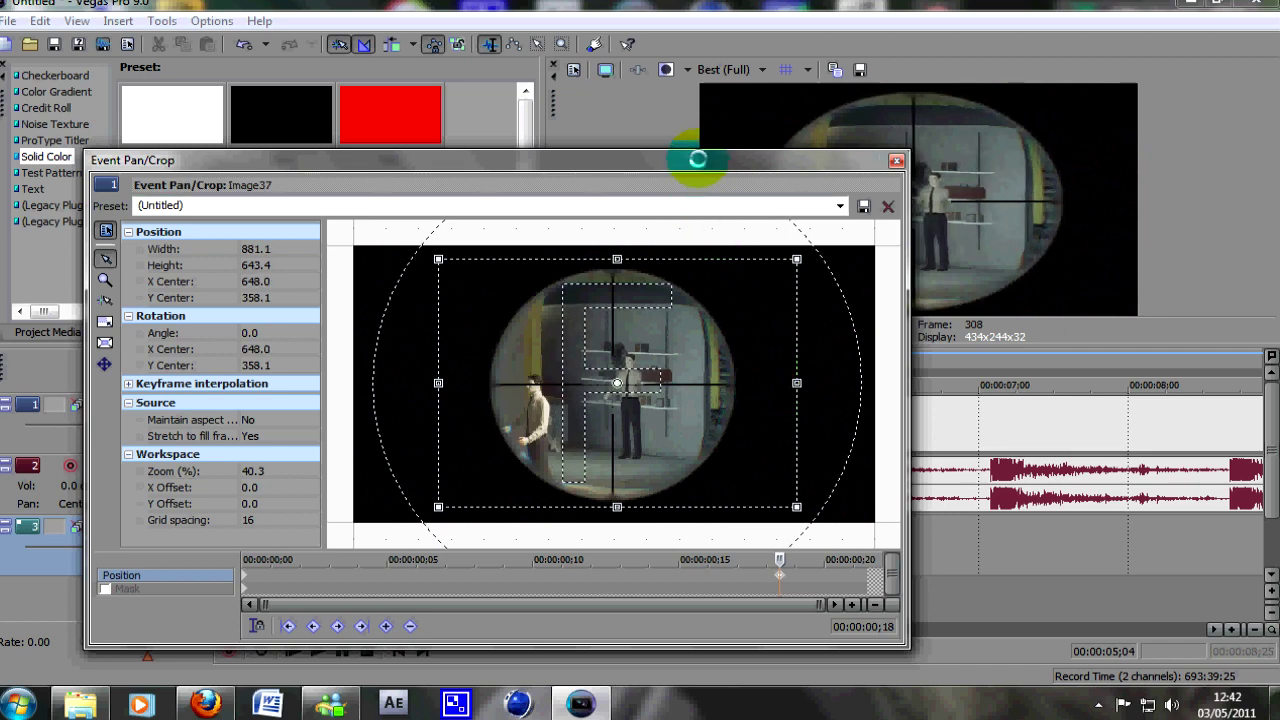
drag(686, 157, 686, 414)
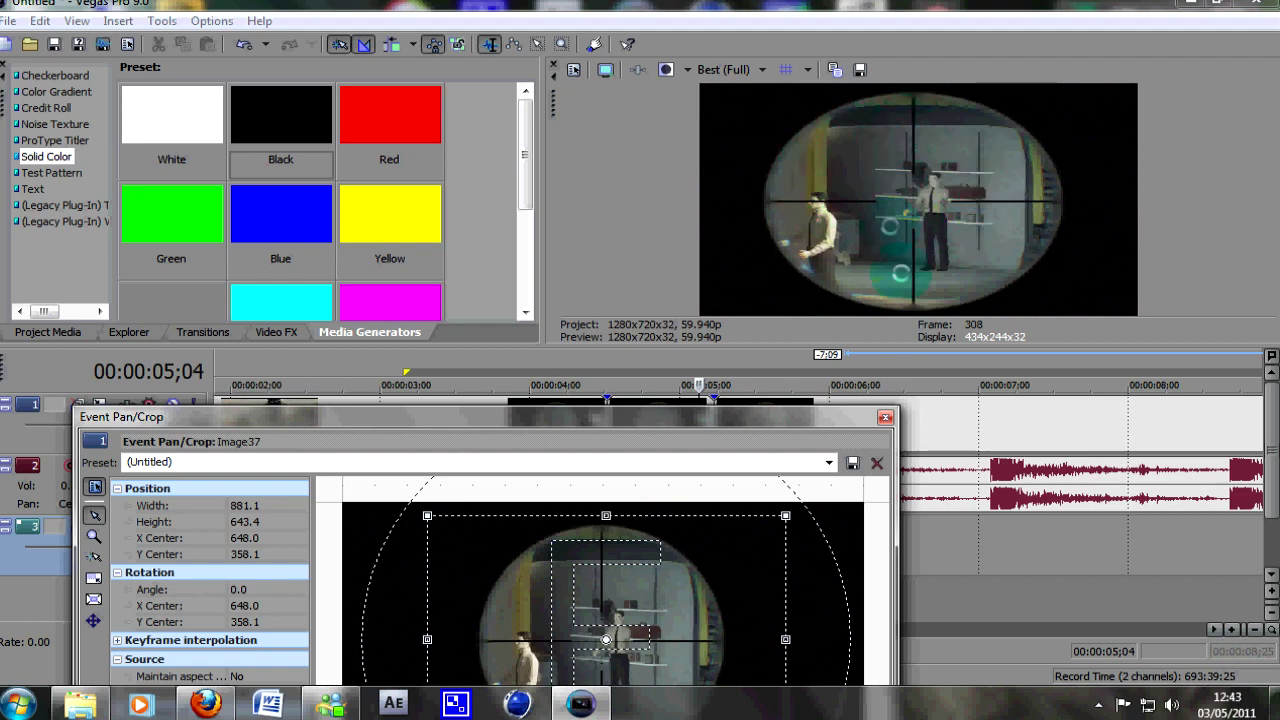
Step: Close Event Pan/Crop and play the scope sequence back from 00:00:04;15
click(885, 417)
click(612, 535)
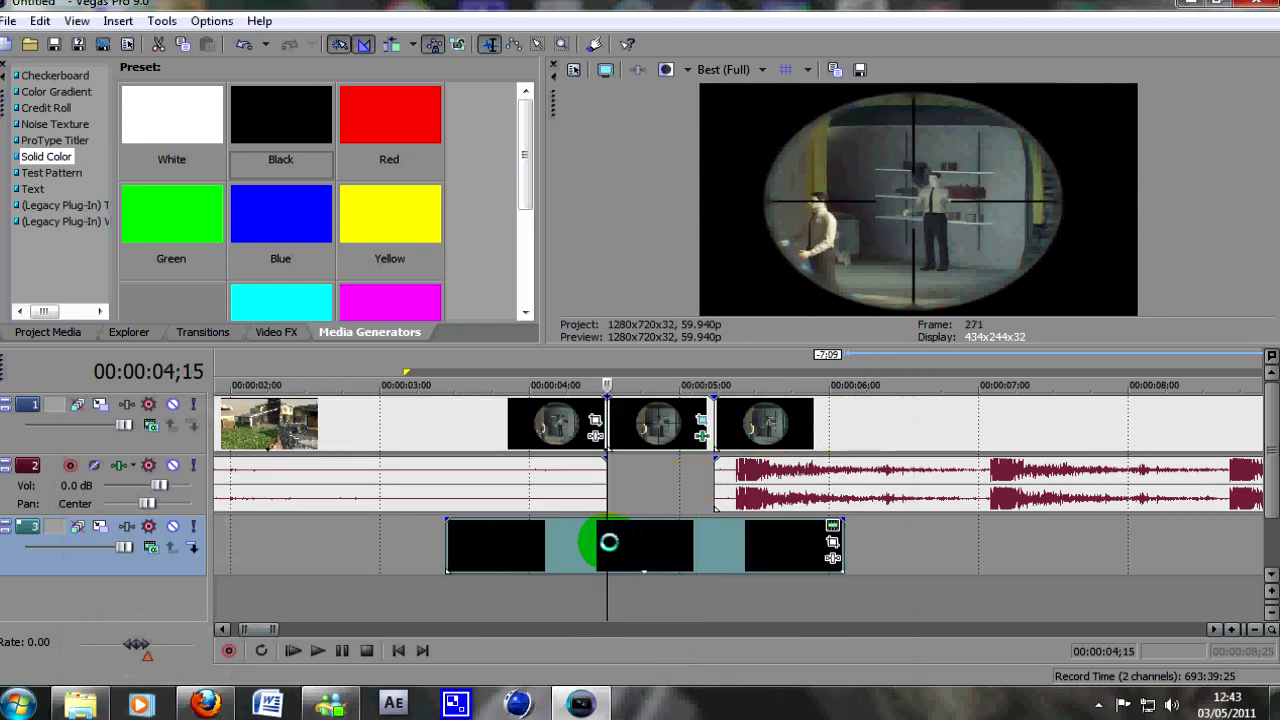
key(space)
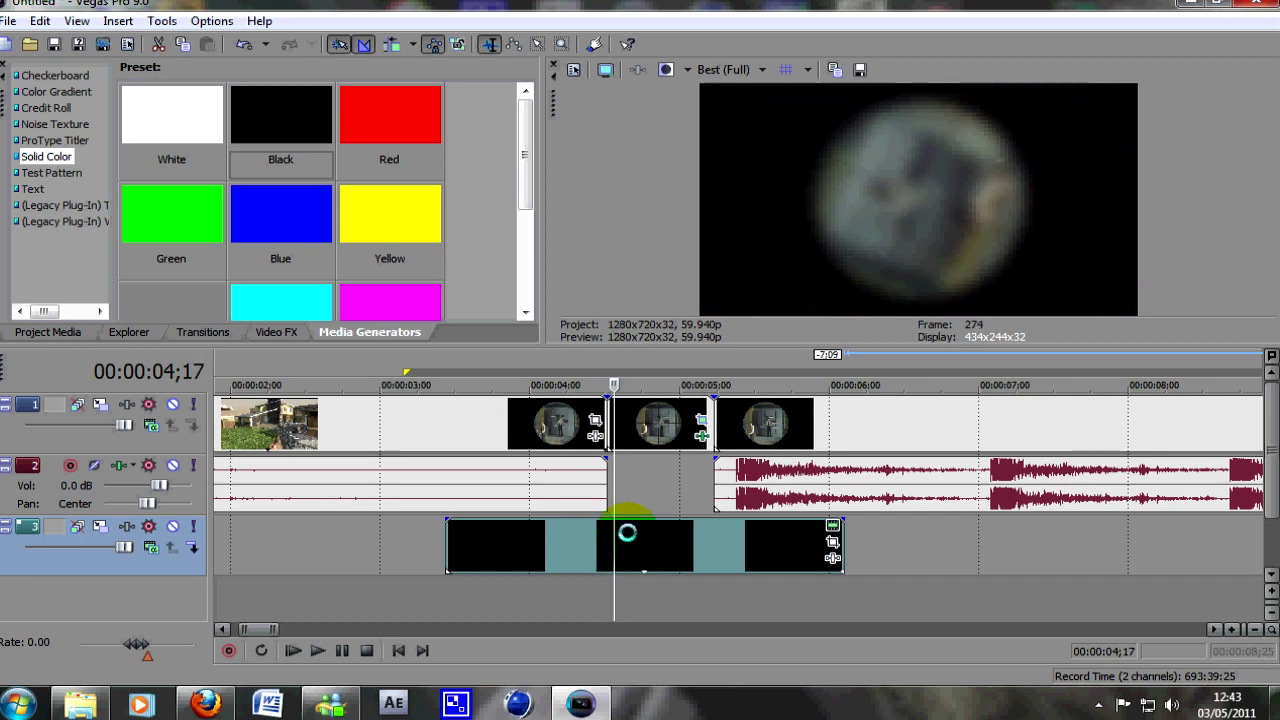